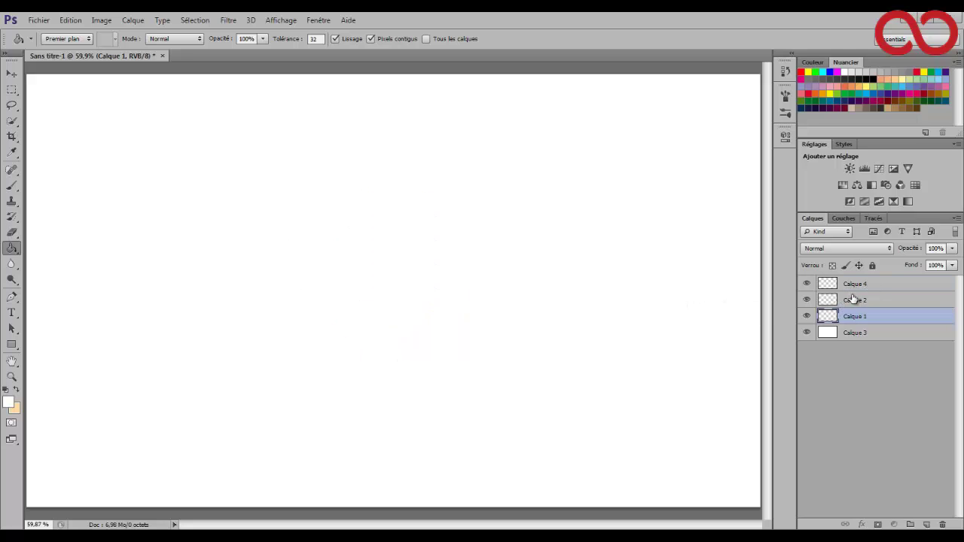
- Set up the Brush on Calque 4 with orange #d38d22 as the foreground colour
click(853, 285)
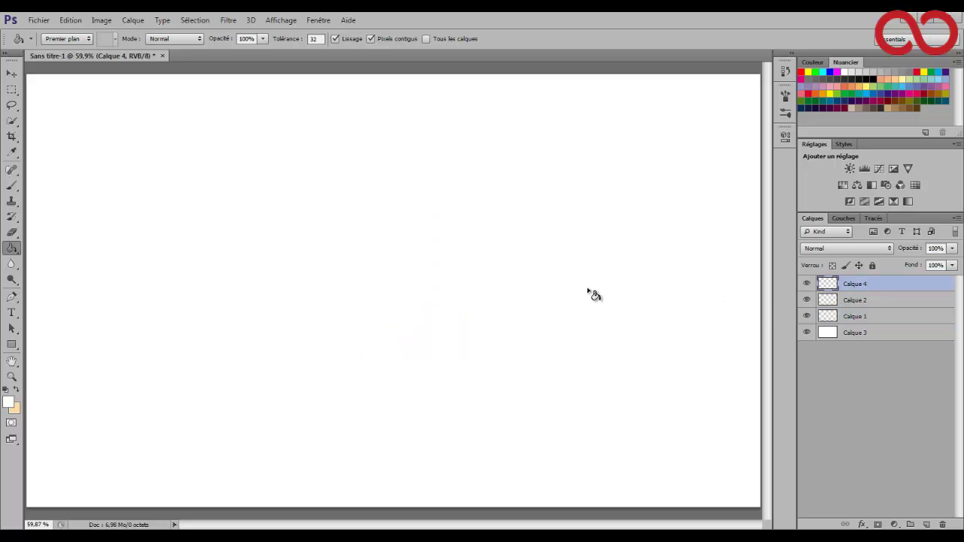
key(b)
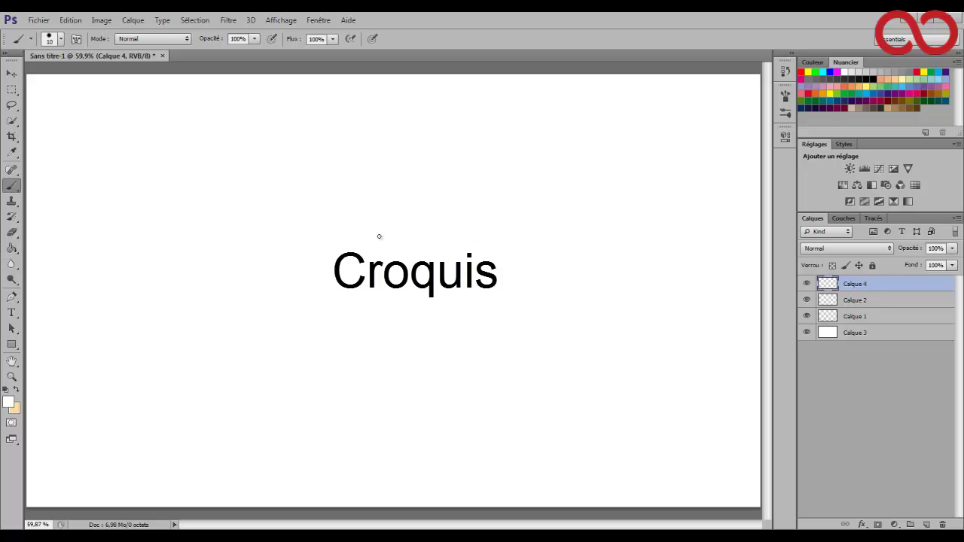
click(16, 389)
click(8, 402)
mouse_move(721, 175)
mouse_down()
mouse_move(693, 158)
mouse_move(717, 166)
mouse_up()
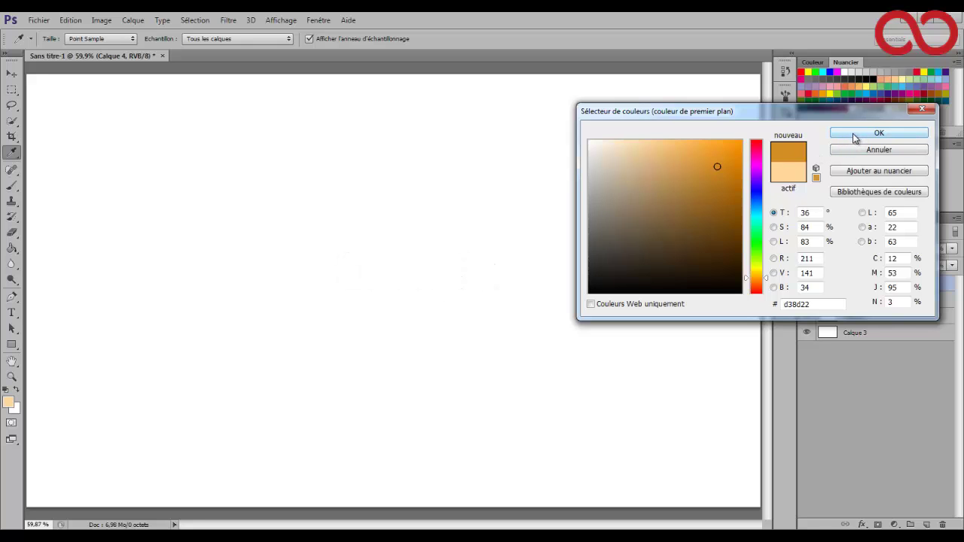
click(855, 138)
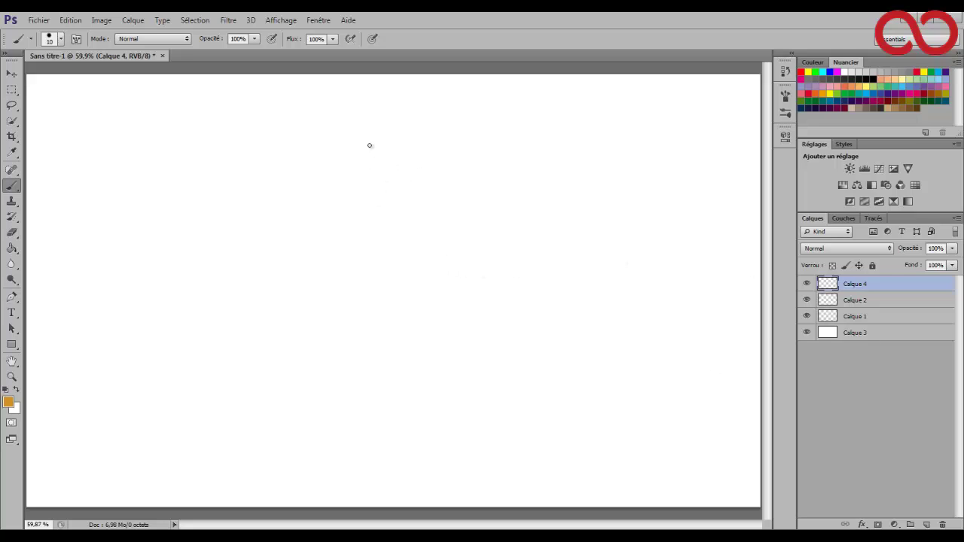
- Sketch a loose circle in the upper middle of the canvas as the base of the hat's crown
mouse_move(316, 189)
mouse_down()
mouse_move(366, 149)
mouse_move(452, 141)
mouse_up()
mouse_move(329, 153)
mouse_down()
mouse_move(398, 129)
mouse_move(457, 141)
mouse_move(473, 164)
mouse_up()
mouse_move(369, 226)
mouse_down()
mouse_move(336, 172)
mouse_move(363, 137)
mouse_up()
drag(373, 237, 348, 149)
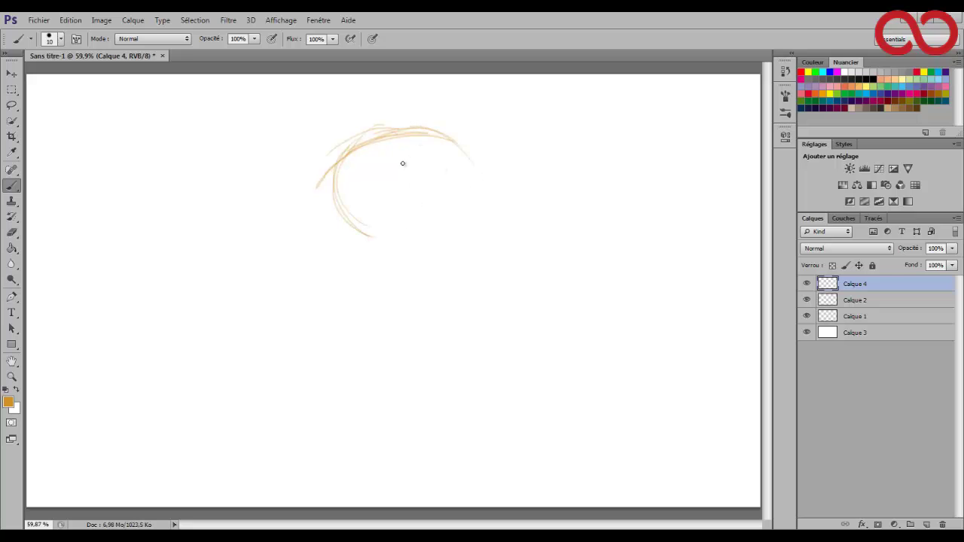
mouse_move(443, 135)
mouse_down()
mouse_move(469, 223)
mouse_move(369, 242)
mouse_move(355, 154)
mouse_up()
- Sketch the upper edge of the hat brim as a wide arc across the circle, curving down at both ends
mouse_move(307, 215)
mouse_down()
mouse_move(390, 191)
mouse_move(419, 198)
mouse_up()
drag(297, 199, 436, 193)
drag(303, 207, 491, 217)
drag(374, 189, 502, 250)
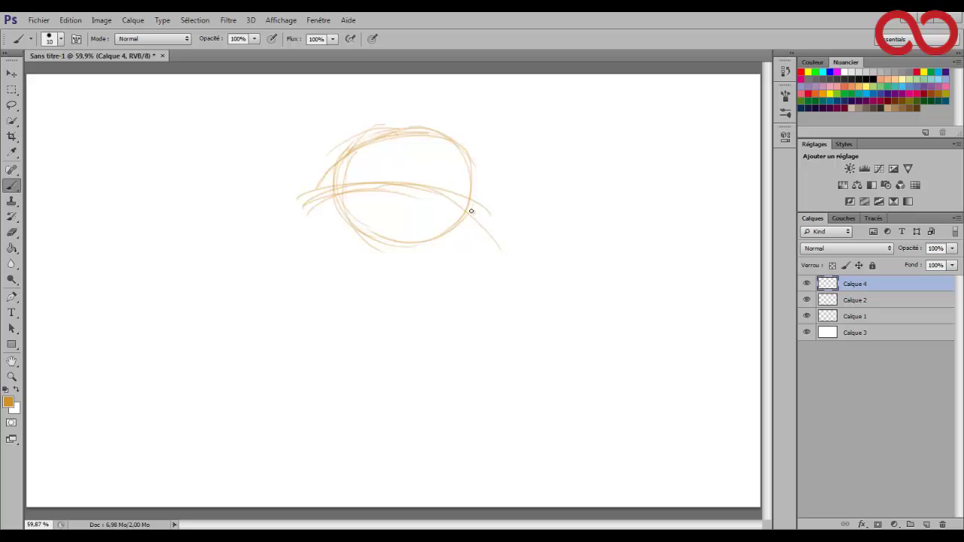
mouse_move(470, 211)
mouse_down()
mouse_move(296, 201)
mouse_move(319, 204)
mouse_move(275, 231)
mouse_move(337, 186)
mouse_move(302, 202)
mouse_move(280, 249)
mouse_up()
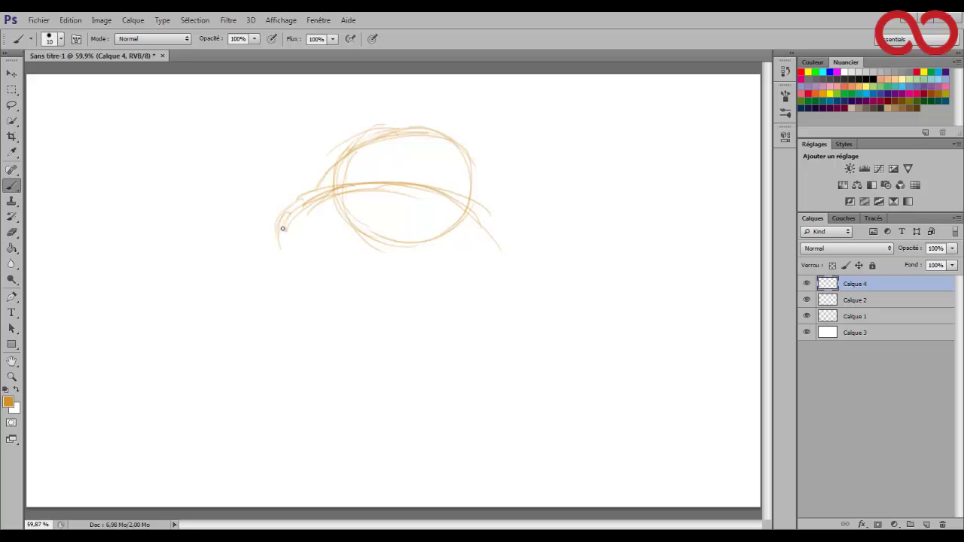
drag(289, 214, 292, 270)
drag(303, 205, 444, 193)
drag(385, 195, 504, 255)
drag(452, 204, 510, 271)
drag(491, 216, 504, 312)
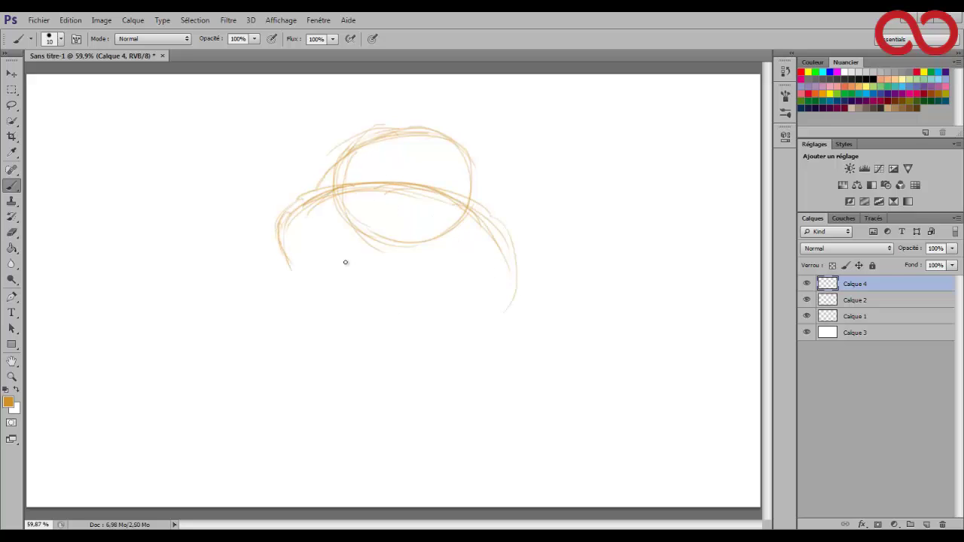
- Close the brim into a tilted ellipse by sketching its lower edge
drag(280, 237, 426, 320)
mouse_move(295, 258)
mouse_down()
mouse_move(494, 303)
mouse_move(481, 286)
mouse_move(473, 314)
mouse_up()
drag(515, 251, 426, 315)
- Reinforce the dome of the hat's crown and extend its right side down to the brim
mouse_move(336, 185)
mouse_down()
mouse_move(377, 152)
mouse_move(467, 155)
mouse_up()
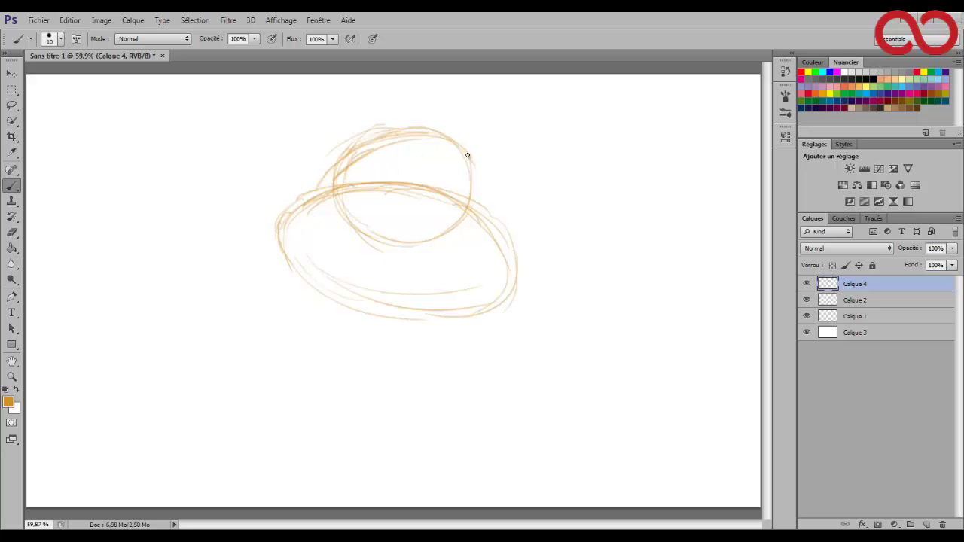
mouse_move(391, 145)
mouse_down()
mouse_move(480, 172)
mouse_move(489, 200)
mouse_up()
drag(450, 150, 486, 216)
drag(475, 170, 490, 214)
drag(352, 162, 413, 147)
mouse_move(414, 145)
mouse_down()
mouse_move(464, 168)
mouse_move(498, 216)
mouse_up()
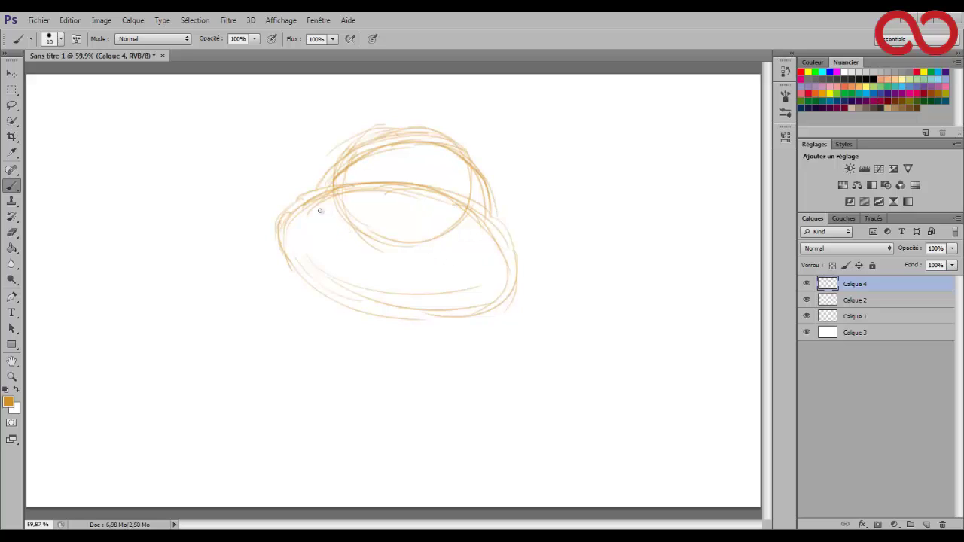
- Sketch the inner edge of the brim as a smaller arc inside the tilted ellipse
drag(306, 263, 367, 212)
mouse_move(310, 236)
mouse_down()
mouse_move(464, 259)
mouse_move(388, 221)
mouse_up()
drag(369, 231, 471, 277)
drag(411, 230, 473, 288)
mouse_move(440, 238)
mouse_down()
mouse_move(469, 260)
mouse_move(476, 300)
mouse_move(463, 260)
mouse_up()
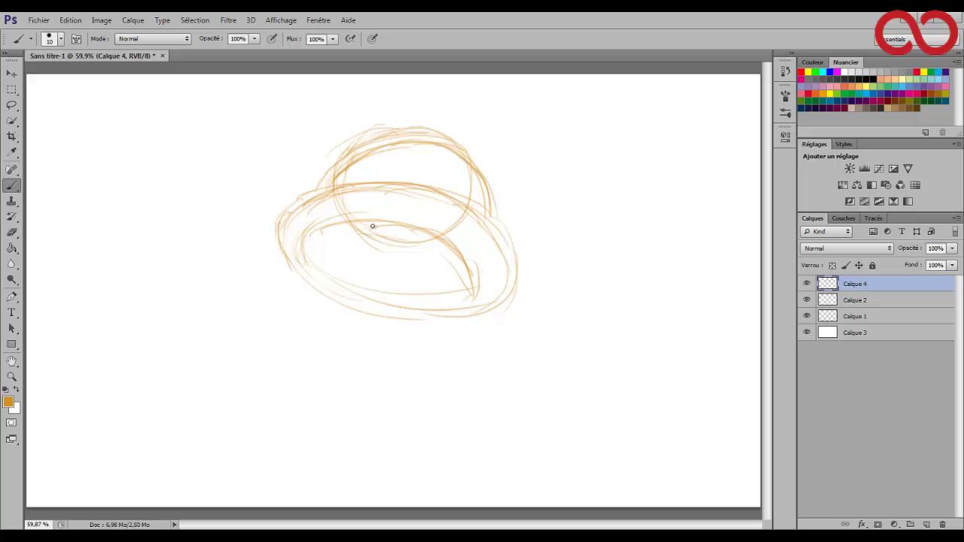
drag(303, 244, 449, 240)
mouse_move(381, 218)
mouse_down()
mouse_move(483, 247)
mouse_move(483, 223)
mouse_move(374, 307)
mouse_up()
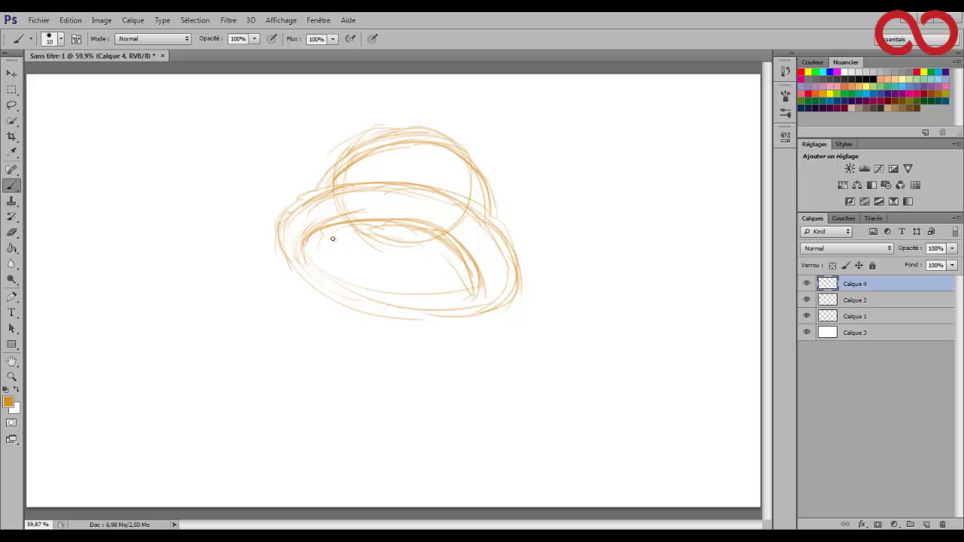
- Sketch the rounded face outline below the brim, from the left cheek around the chin to the right cheek
drag(333, 235, 348, 347)
drag(326, 256, 399, 367)
mouse_move(313, 269)
mouse_down()
mouse_move(316, 304)
mouse_move(439, 359)
mouse_up()
mouse_move(472, 308)
mouse_down()
mouse_move(435, 344)
mouse_move(365, 355)
mouse_up()
drag(328, 260, 361, 350)
drag(326, 290, 449, 345)
drag(475, 271, 410, 351)
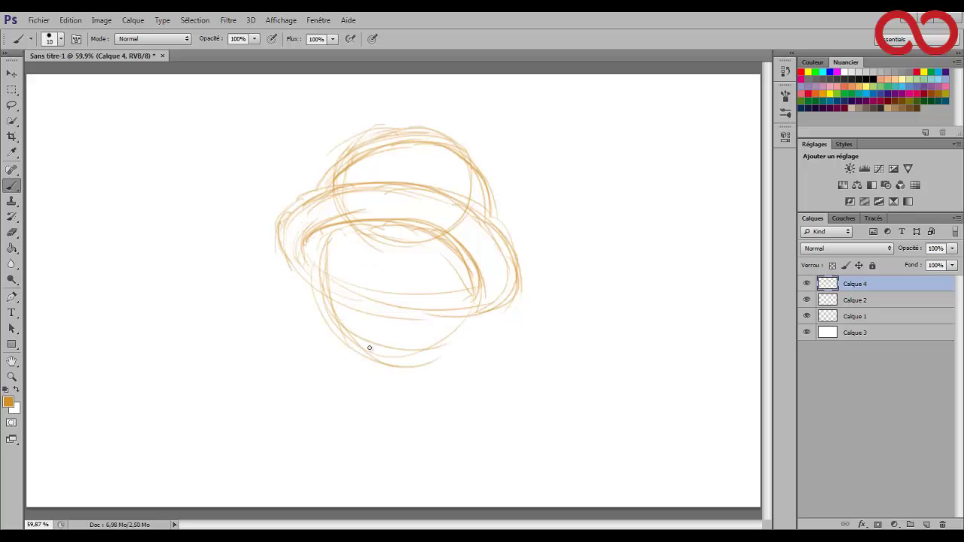
- Strengthen the left cheek, chin and right jaw with more strokes along the face outline
drag(324, 260, 379, 362)
drag(315, 292, 399, 378)
mouse_move(340, 352)
mouse_down()
mouse_move(475, 301)
mouse_move(369, 368)
mouse_up()
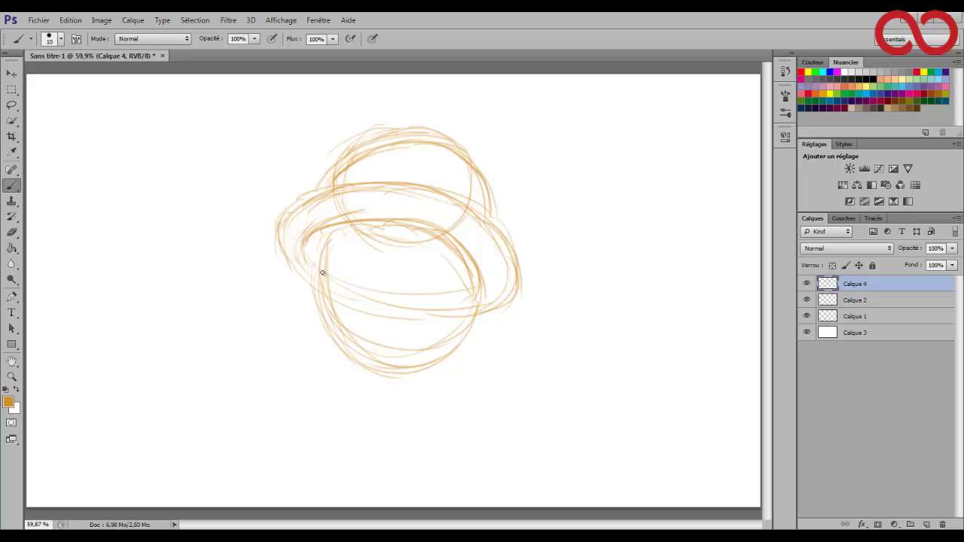
mouse_move(319, 269)
mouse_down()
mouse_move(359, 354)
mouse_move(401, 370)
mouse_up()
drag(335, 332, 428, 366)
drag(476, 301, 414, 365)
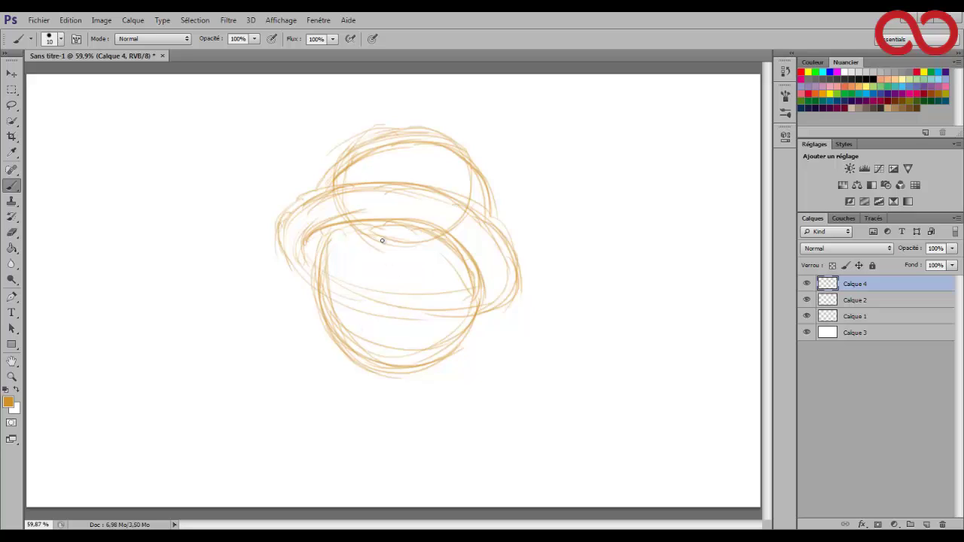
- Erase the construction circle's leftover lines inside and below the hat brim
key(e)
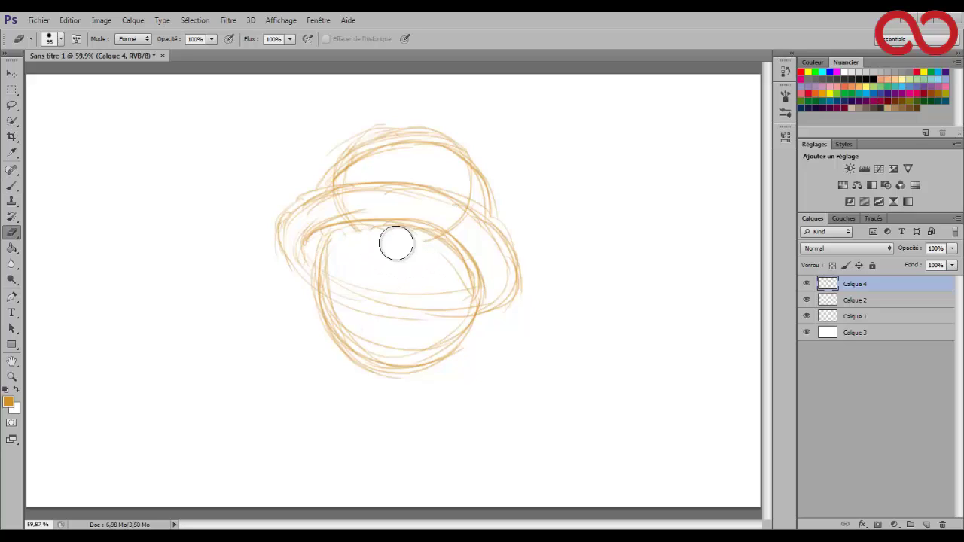
mouse_move(454, 212)
mouse_down()
mouse_move(463, 228)
mouse_move(462, 191)
mouse_move(453, 192)
mouse_up()
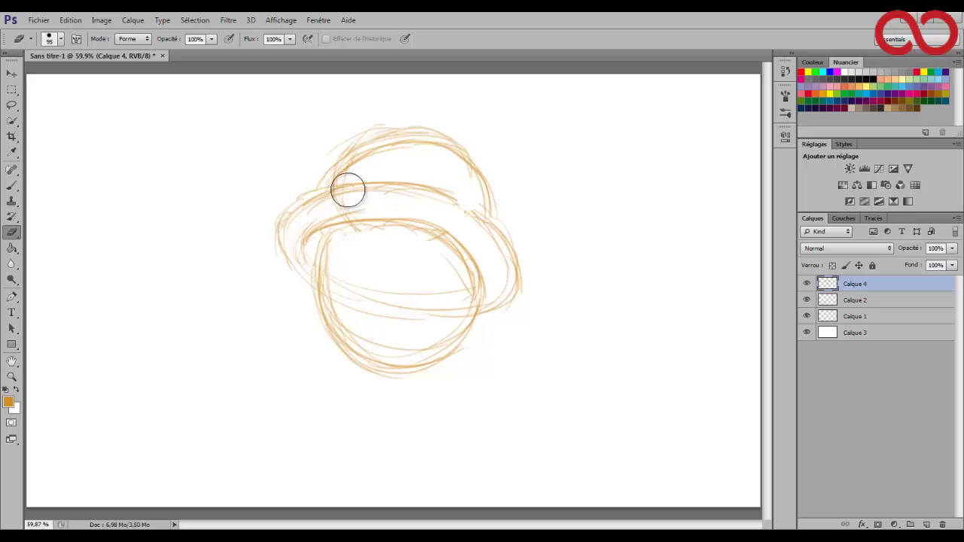
drag(347, 192, 346, 183)
- Sketch an ear on each side of the face just below the brim
key(b)
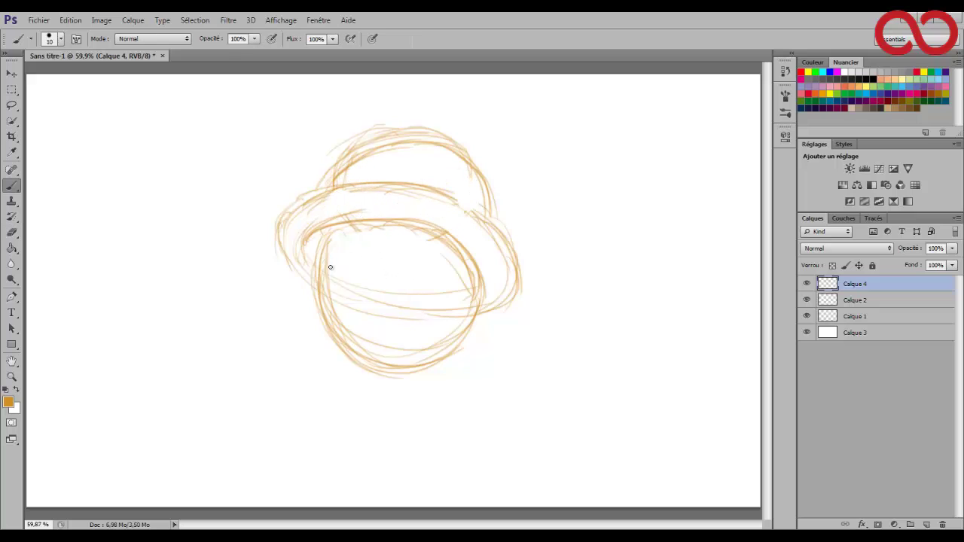
mouse_move(484, 323)
mouse_down()
mouse_move(476, 299)
mouse_move(476, 326)
mouse_move(457, 340)
mouse_move(496, 301)
mouse_move(471, 289)
mouse_up()
drag(308, 303, 315, 281)
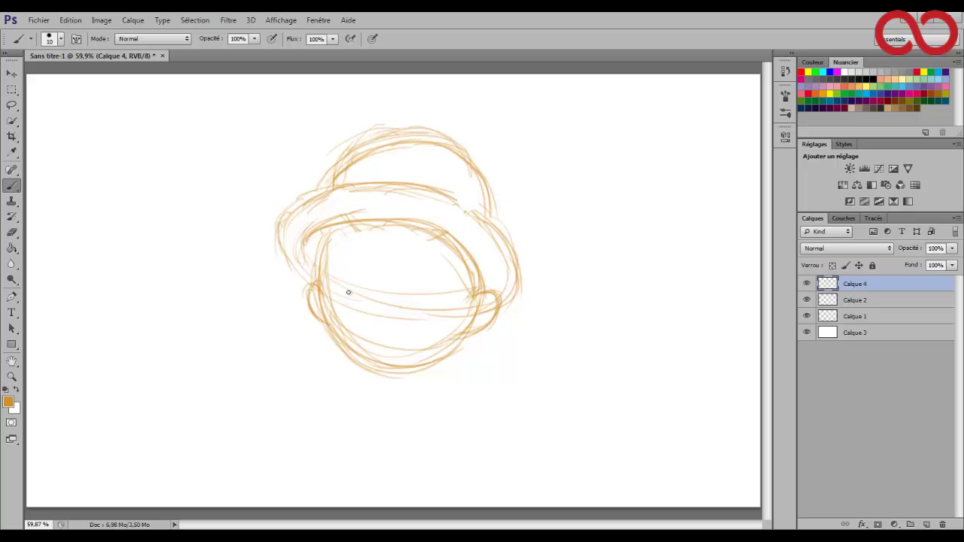
- Sketch spiky hair tufts sticking out from under the left end of the brim
drag(313, 225, 284, 185)
drag(311, 232, 257, 208)
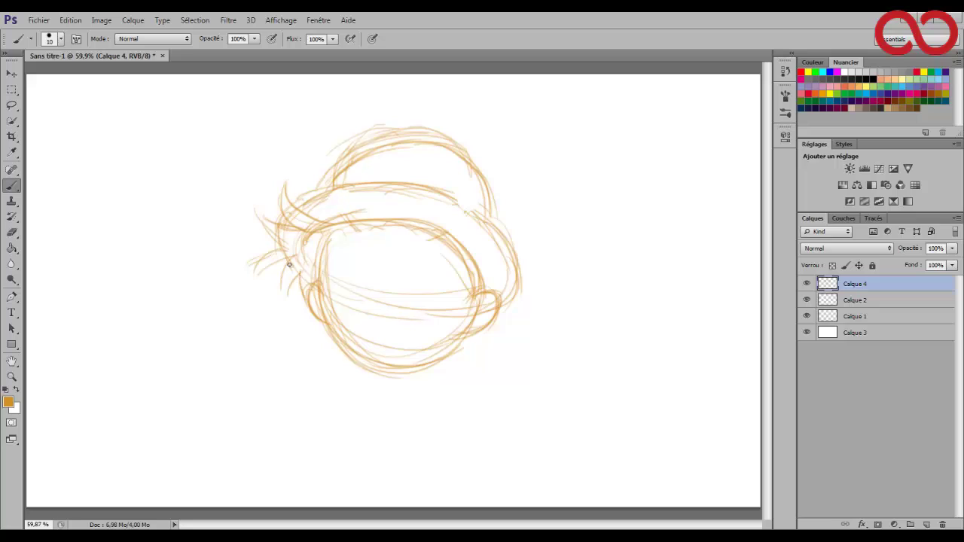
drag(289, 264, 287, 304)
drag(283, 245, 268, 208)
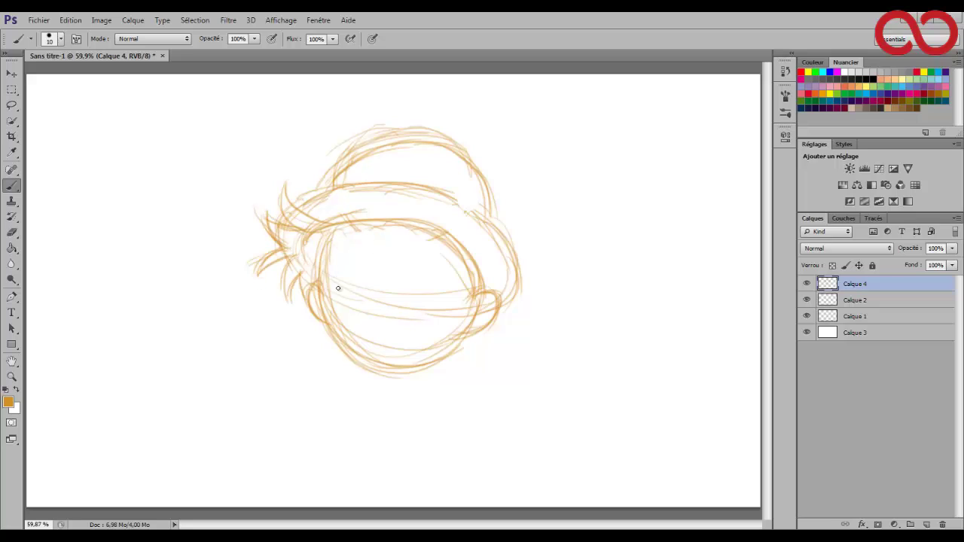
- Sketch pointed strands of fringe hanging from the brim over the forehead
mouse_move(337, 289)
mouse_down()
mouse_move(360, 228)
mouse_move(365, 289)
mouse_up()
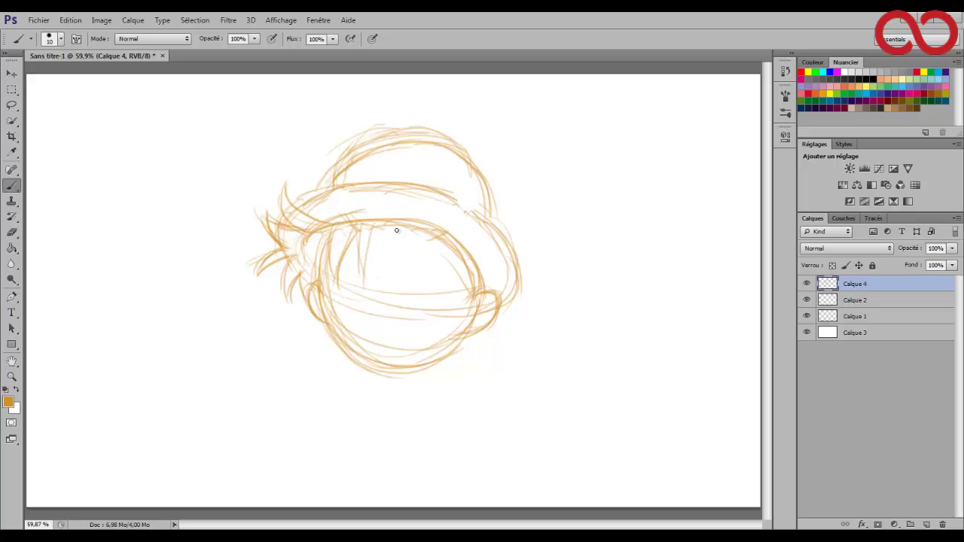
drag(390, 223, 394, 299)
mouse_move(402, 247)
mouse_down()
mouse_move(399, 293)
mouse_move(412, 232)
mouse_move(424, 269)
mouse_up()
drag(438, 243, 452, 290)
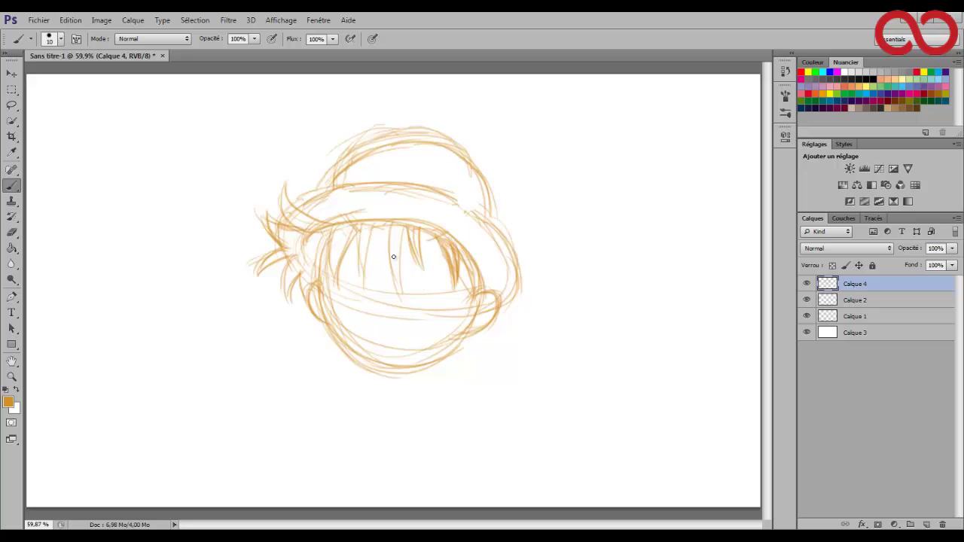
mouse_move(402, 278)
mouse_down()
mouse_move(394, 226)
mouse_move(400, 285)
mouse_up()
drag(379, 222, 360, 272)
- Sketch the slanted eyes and a wide grin on the face, erasing excess line at the mouth's right corner
drag(410, 284, 449, 262)
mouse_move(324, 247)
mouse_down()
mouse_move(360, 282)
mouse_move(449, 285)
mouse_up()
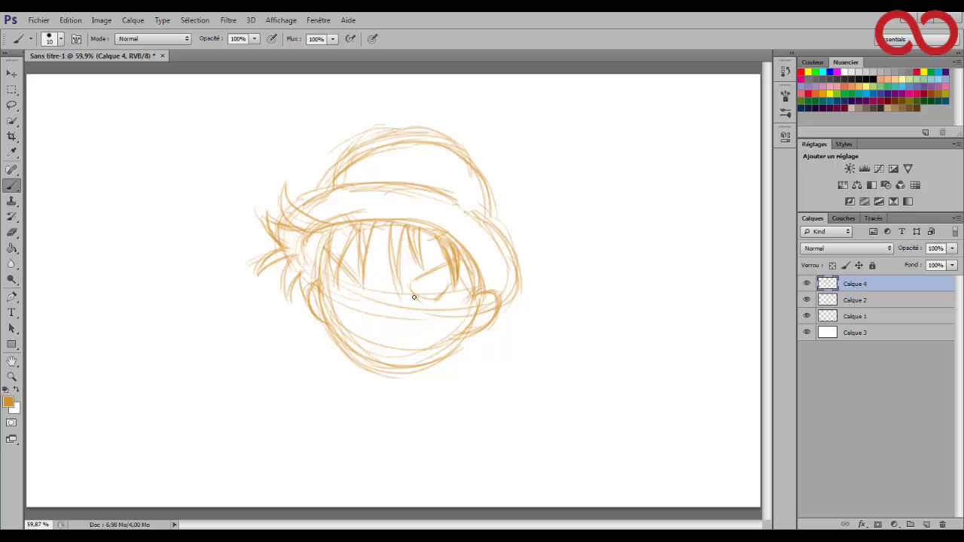
mouse_move(367, 289)
mouse_down()
mouse_move(338, 287)
mouse_move(344, 267)
mouse_up()
mouse_move(348, 322)
mouse_down()
mouse_move(453, 313)
mouse_move(354, 353)
mouse_move(445, 323)
mouse_move(462, 295)
mouse_move(447, 311)
mouse_up()
key(e)
mouse_move(424, 343)
mouse_down()
mouse_move(407, 351)
mouse_move(439, 329)
mouse_up()
key(b)
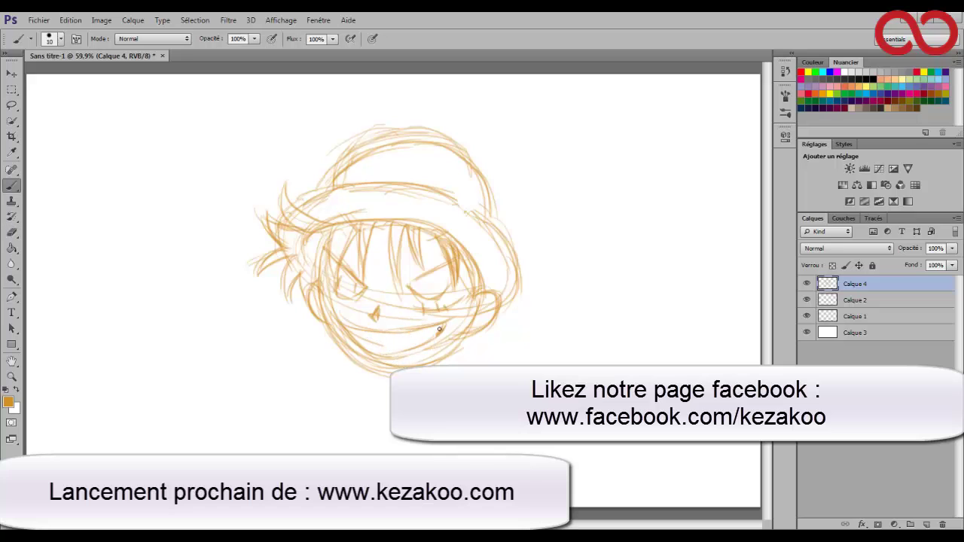
- Sketch the neck with hatching under the chin and add inner detail to the right ear
mouse_move(346, 283)
mouse_down()
mouse_move(464, 335)
mouse_move(383, 378)
mouse_move(323, 286)
mouse_move(378, 382)
mouse_up()
mouse_move(325, 331)
mouse_down()
mouse_move(385, 376)
mouse_move(365, 379)
mouse_move(357, 414)
mouse_up()
key(e)
key(b)
drag(434, 360, 447, 414)
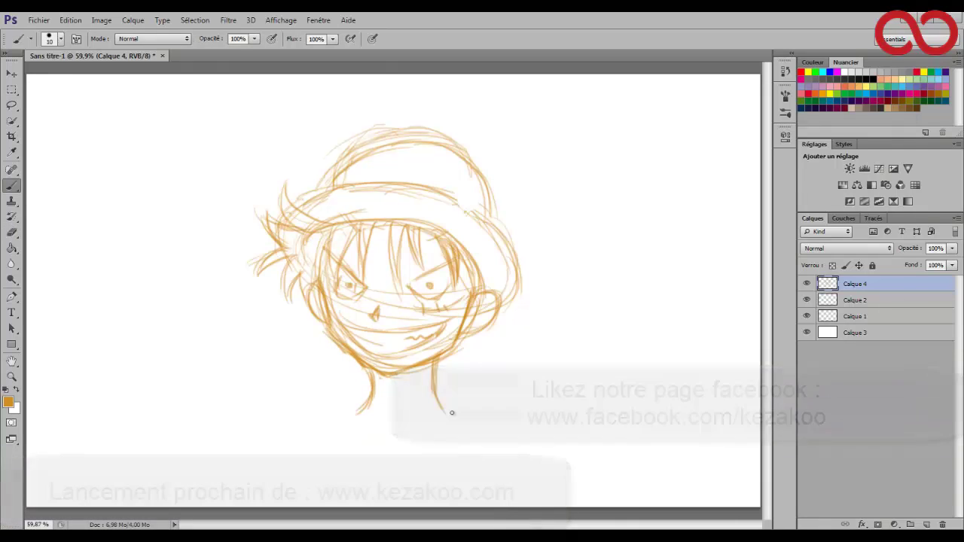
mouse_move(377, 385)
mouse_down()
mouse_move(432, 373)
mouse_move(389, 390)
mouse_up()
drag(468, 325, 489, 305)
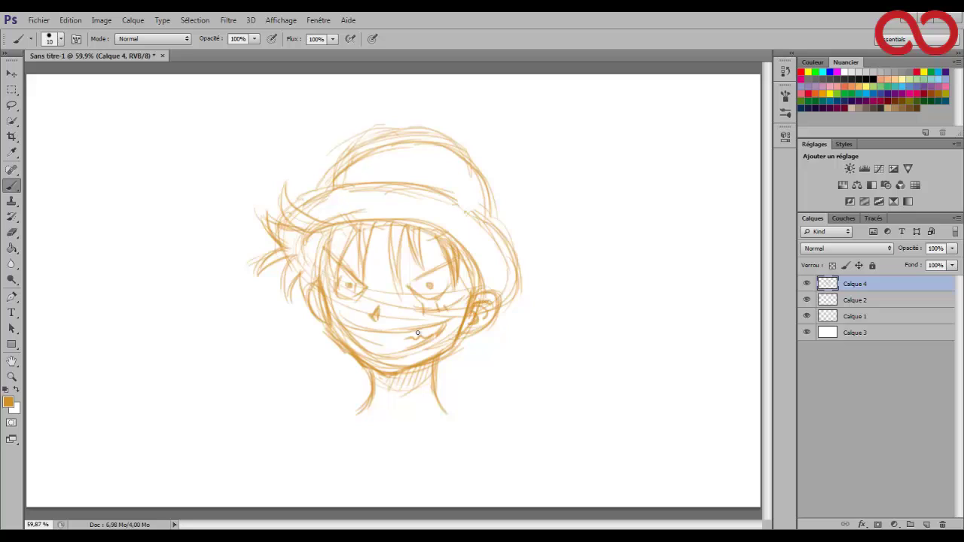
- Add short straw marks along the hat brim and a curved band around the base of the crown
drag(485, 238, 497, 248)
drag(490, 254, 503, 262)
drag(451, 253, 455, 259)
drag(348, 195, 350, 201)
drag(397, 200, 399, 205)
mouse_move(337, 180)
mouse_down()
mouse_move(354, 162)
mouse_move(454, 188)
mouse_move(493, 218)
mouse_up()
drag(474, 172, 491, 217)
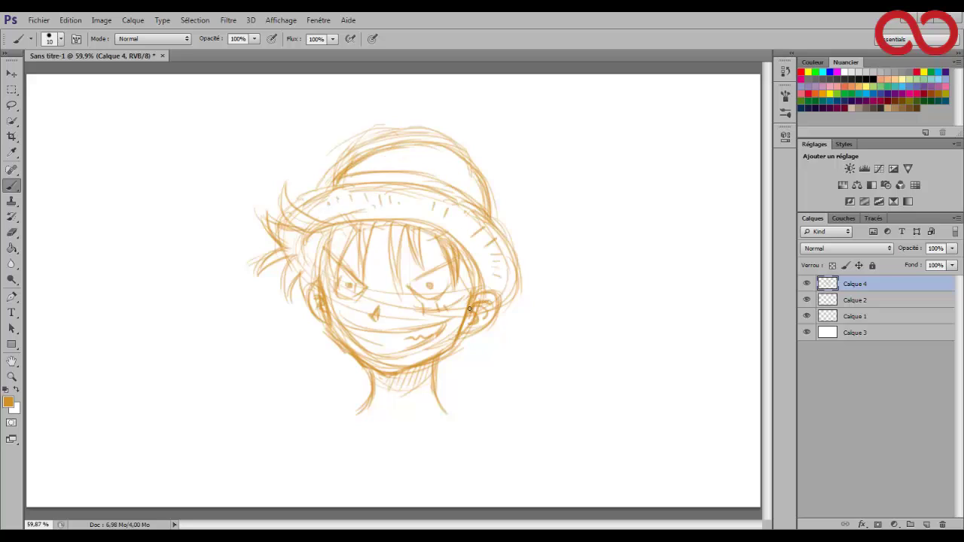
- Sketch the shoulders and the open collar below the neck
drag(354, 401, 360, 461)
mouse_move(357, 405)
mouse_down()
mouse_move(280, 433)
mouse_move(358, 473)
mouse_up()
mouse_move(461, 407)
mouse_down()
mouse_move(416, 487)
mouse_move(512, 435)
mouse_up()
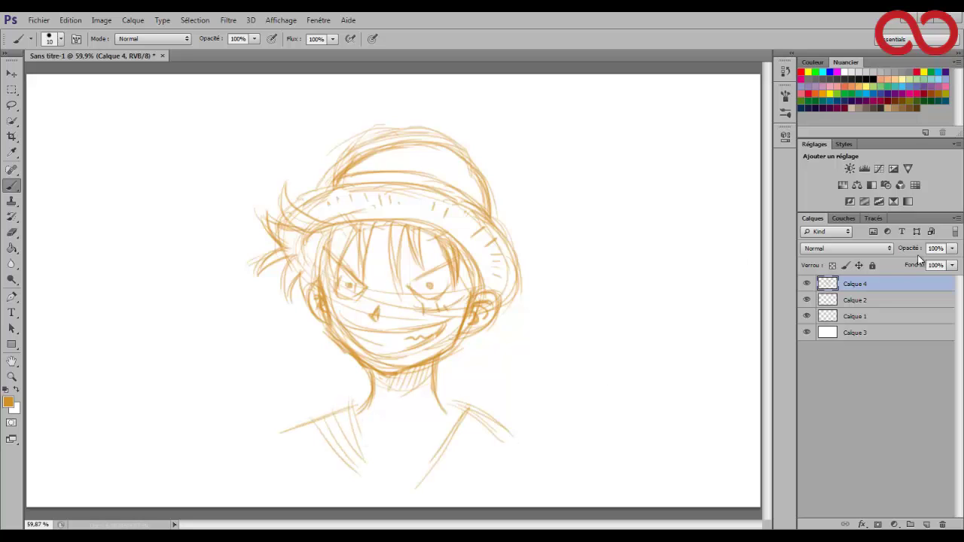
- Turn Calque 4 into a faint sketch layer named croquis at 47% opacity, placed directly above Calque 3
drag(910, 249, 879, 252)
drag(846, 287, 841, 326)
double_click(851, 317)
text(croquis)
- Prepare the Brush on Calque 1 with a near-black foreground colour, with the head enlarged for tracing
click(851, 302)
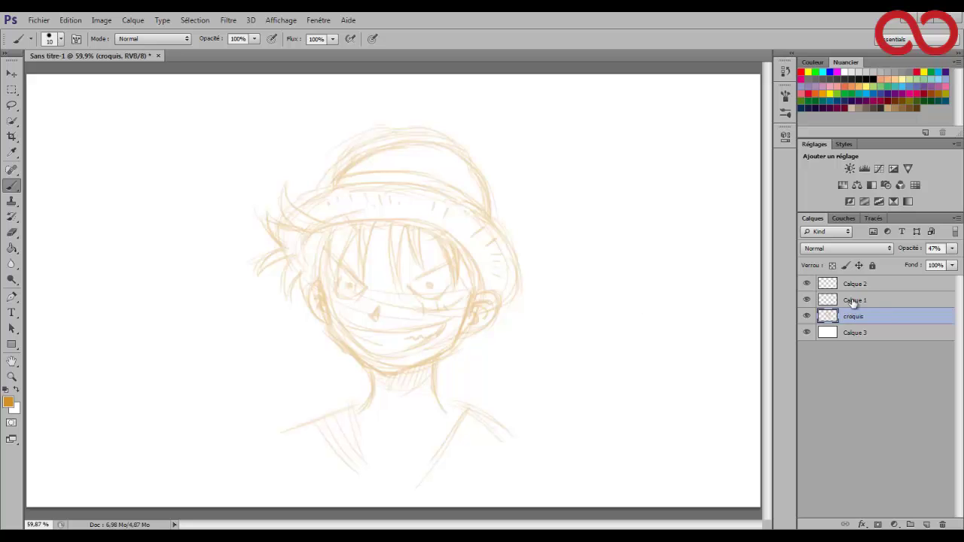
key(x)
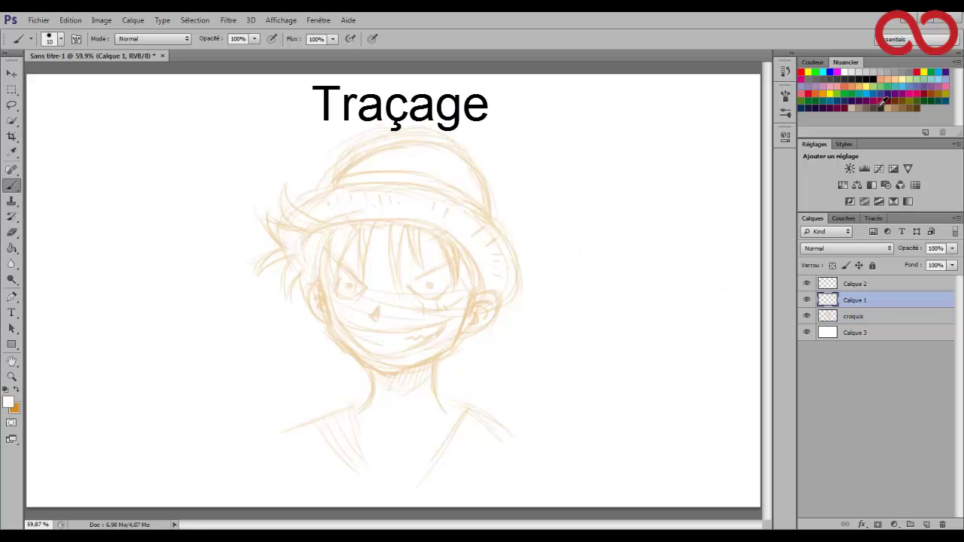
click(883, 101)
key(z)
mouse_move(432, 254)
mouse_down()
mouse_move(445, 252)
mouse_move(434, 254)
mouse_move(443, 274)
mouse_up()
key(b)
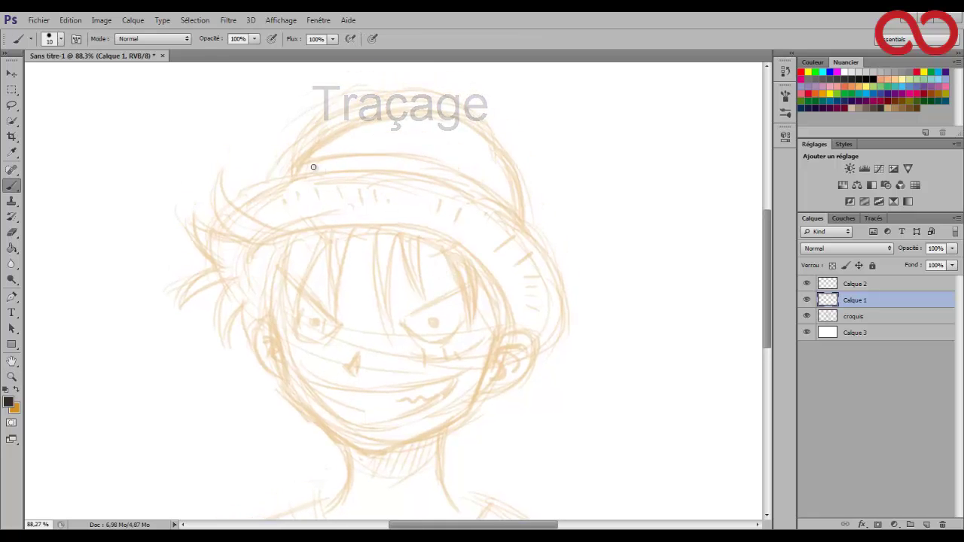
- Undo the test stroke on the hat and disable the brush's Transfert option
drag(292, 167, 376, 121)
key(ctrl+z)
click(785, 95)
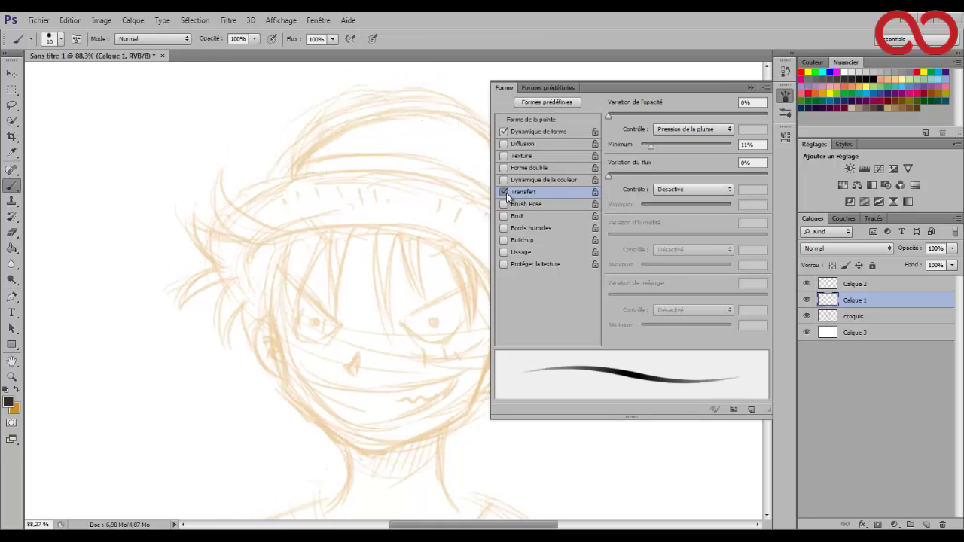
click(751, 89)
- Trace the hat's crown and the outer edge of its brim in dark line over the sketch
mouse_move(287, 177)
mouse_down()
mouse_move(347, 128)
mouse_move(427, 115)
mouse_move(517, 200)
mouse_move(520, 230)
mouse_up()
key(ctrl+z)
key(ctrl+z)
mouse_move(277, 186)
mouse_down()
mouse_move(317, 181)
mouse_move(523, 239)
mouse_move(542, 339)
mouse_up()
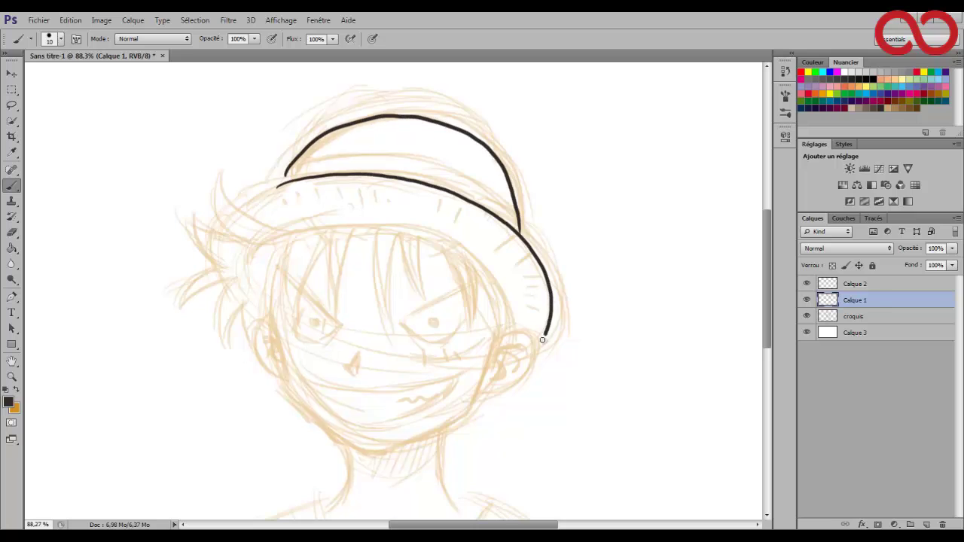
drag(284, 185, 240, 205)
- Check the brush tip shape settings, and trace the uppermost hair spike curling up beside the left end of the hat brim
click(784, 96)
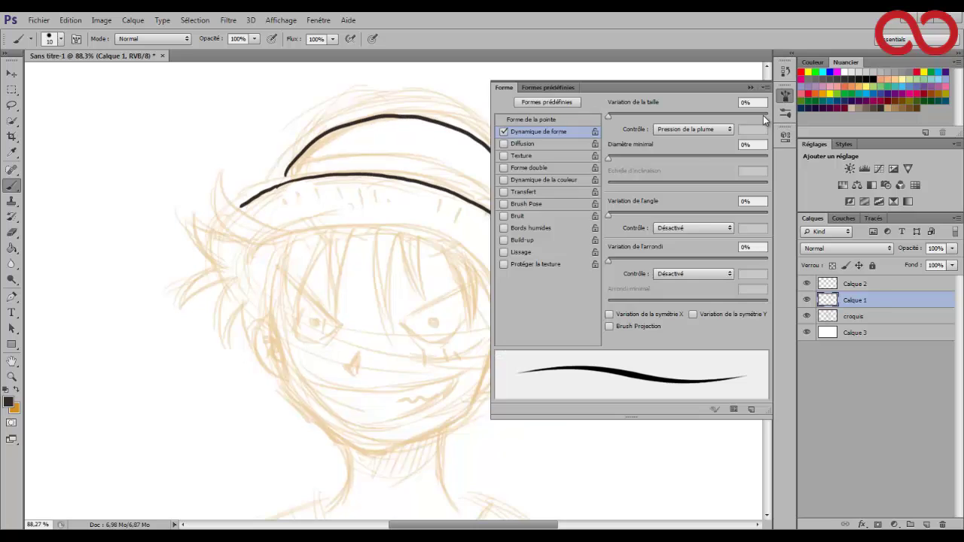
click(531, 120)
click(751, 88)
mouse_move(287, 232)
mouse_down()
mouse_move(222, 174)
mouse_move(231, 219)
mouse_up()
key(ctrl+z)
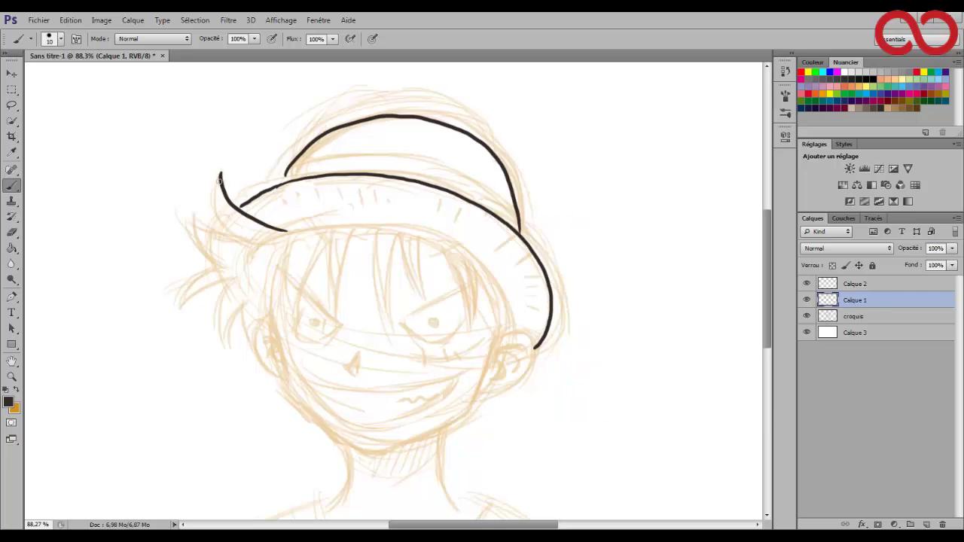
mouse_move(220, 174)
mouse_down()
mouse_move(235, 238)
mouse_move(195, 223)
mouse_move(211, 256)
mouse_up()
key(ctrl+z)
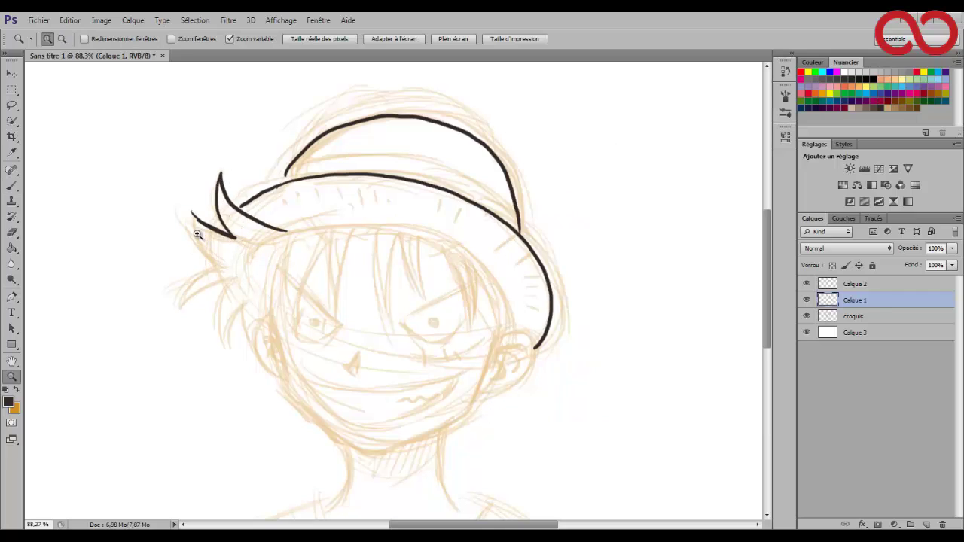
- Trace the remaining spiky hair tufts down the left side of the head to the ear
drag(193, 216, 219, 264)
key(ctrl+z)
mouse_move(192, 215)
mouse_down()
mouse_move(230, 276)
mouse_move(188, 297)
mouse_up()
key(ctrl+z)
drag(187, 296, 233, 278)
mouse_move(235, 280)
mouse_down()
mouse_move(230, 340)
mouse_move(244, 300)
mouse_move(252, 336)
mouse_up()
- Trace the pointed fringe strands hanging below the brim and the sidelock in front of the right-hand ear
drag(294, 237, 303, 315)
key(ctrl+z)
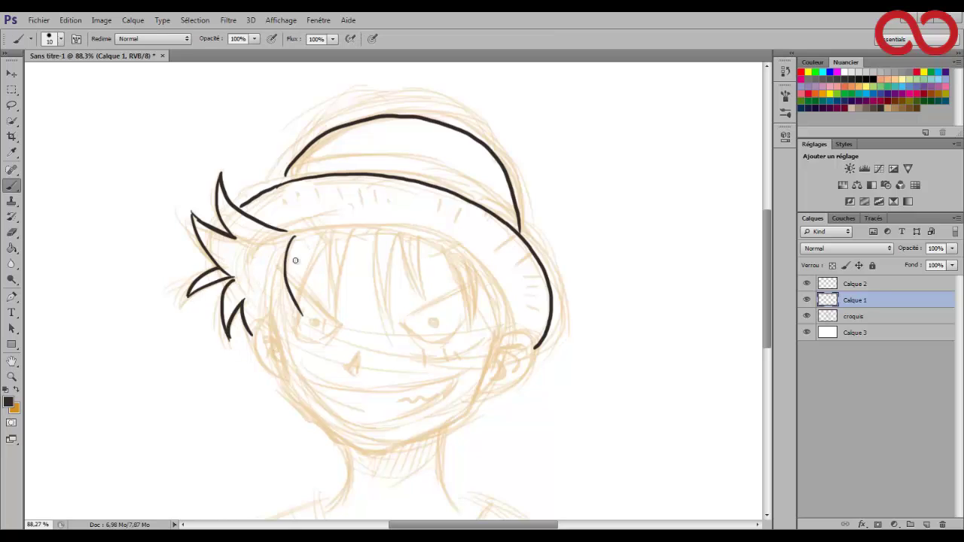
mouse_move(295, 238)
mouse_down()
mouse_move(301, 330)
mouse_move(326, 244)
mouse_move(336, 313)
mouse_up()
mouse_move(336, 313)
mouse_down()
mouse_move(352, 235)
mouse_move(385, 315)
mouse_up()
mouse_move(399, 235)
mouse_down()
mouse_move(386, 316)
mouse_move(423, 299)
mouse_up()
mouse_move(419, 235)
mouse_down()
mouse_move(425, 300)
mouse_move(469, 312)
mouse_up()
drag(472, 258, 467, 336)
drag(488, 279, 486, 353)
drag(508, 309, 480, 374)
drag(488, 336, 480, 376)
- Trace the outline of the right-hand ear and the jawline around the chin
mouse_move(499, 343)
mouse_down()
mouse_move(534, 346)
mouse_move(475, 398)
mouse_up()
right_click(352, 310)
drag(371, 339, 368, 338)
mouse_move(270, 298)
mouse_down()
mouse_move(280, 325)
mouse_move(266, 324)
mouse_move(307, 404)
mouse_move(381, 439)
mouse_move(440, 414)
mouse_up()
key(z)
key(e)
click(382, 436)
key(b)
key(ctrl+z)
key(ctrl+z)
- Trace both sides of the neck below the jaw
mouse_move(468, 370)
mouse_down()
mouse_move(421, 420)
mouse_move(363, 446)
mouse_move(428, 420)
mouse_move(441, 489)
mouse_up()
key(ctrl+z)
key(e)
key(b)
key(e)
key(b)
drag(342, 441, 342, 473)
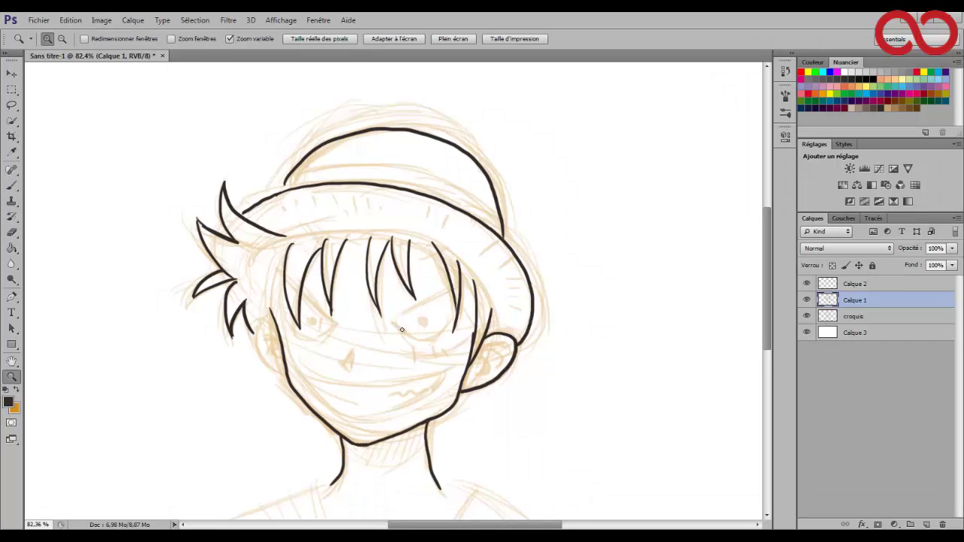
- Trace both slanted eyes with their brow lines and pupils, plus the small nose, using a 7 px brush
mouse_move(479, 271)
mouse_down()
mouse_move(392, 323)
mouse_move(444, 312)
mouse_up()
drag(418, 318, 425, 324)
drag(279, 279, 336, 320)
key(ctrl+z)
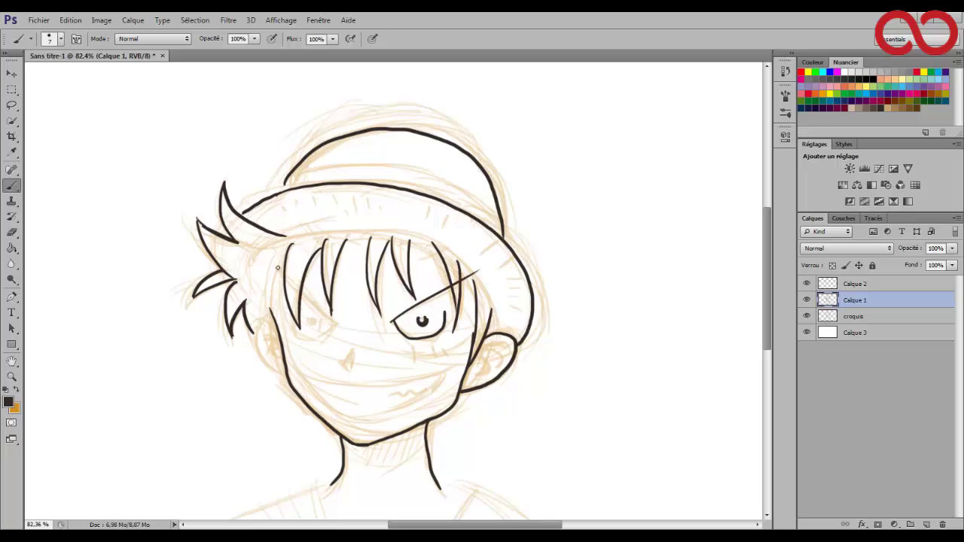
drag(277, 264, 332, 316)
mouse_move(335, 320)
mouse_down()
mouse_move(308, 335)
mouse_move(293, 318)
mouse_up()
drag(315, 321, 317, 324)
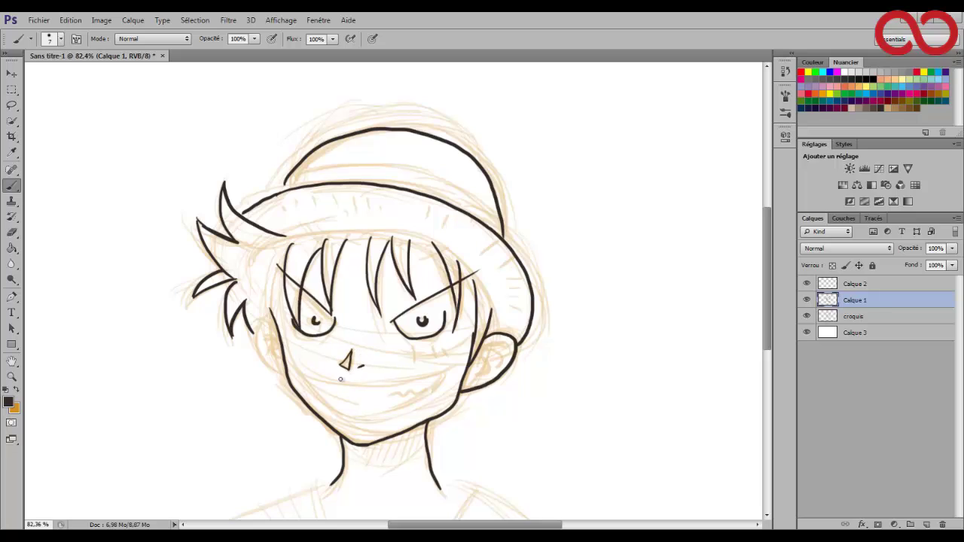
- Trace the wide grinning mouth and the wavy teeth line inside it
mouse_move(300, 372)
mouse_down()
mouse_move(351, 382)
mouse_move(433, 369)
mouse_move(383, 418)
mouse_move(305, 376)
mouse_move(368, 415)
mouse_move(443, 361)
mouse_up()
key(ctrl+z)
key(ctrl+z)
drag(386, 392, 419, 392)
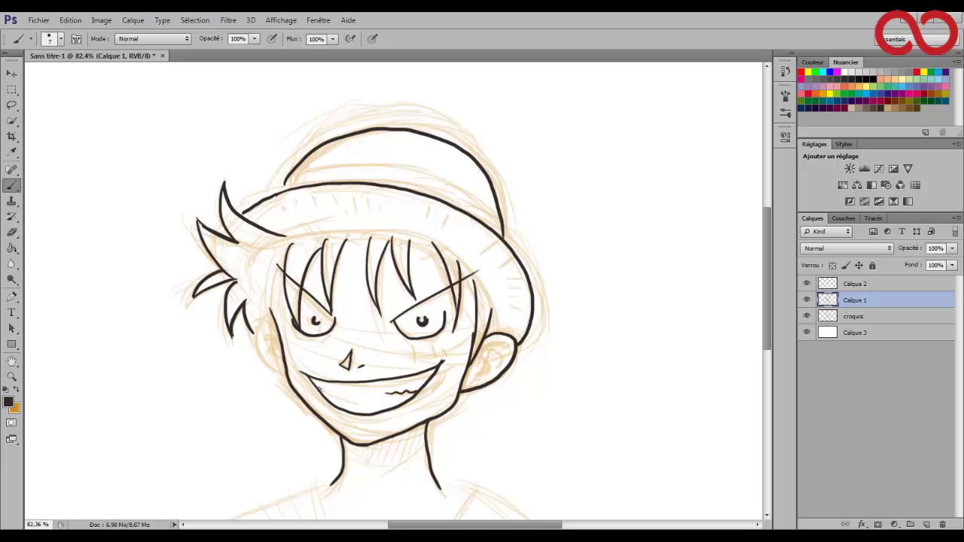
- Trace the brim's lower edge, the hairline at the left temple, and both ears with their inner folds
mouse_move(294, 241)
mouse_down()
mouse_move(395, 236)
mouse_move(486, 290)
mouse_move(497, 333)
mouse_move(269, 314)
mouse_move(286, 373)
mouse_up()
mouse_move(509, 347)
mouse_down()
mouse_move(480, 349)
mouse_move(476, 373)
mouse_up()
key(ctrl+z)
drag(468, 378, 491, 374)
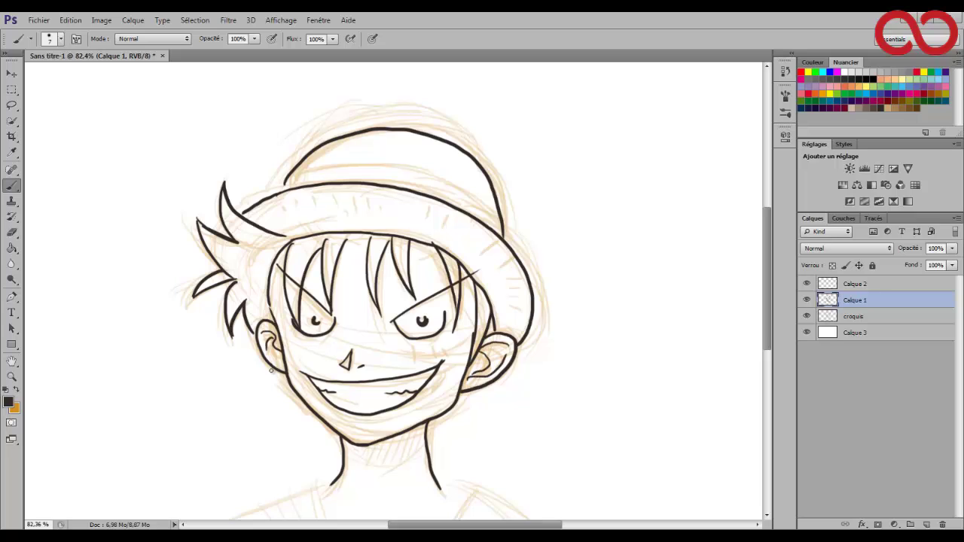
- Join the brim's lower edge to the hair tuft and erase the left brow line where it crosses the fringe
drag(281, 236, 317, 241)
key(e)
right_click(303, 237)
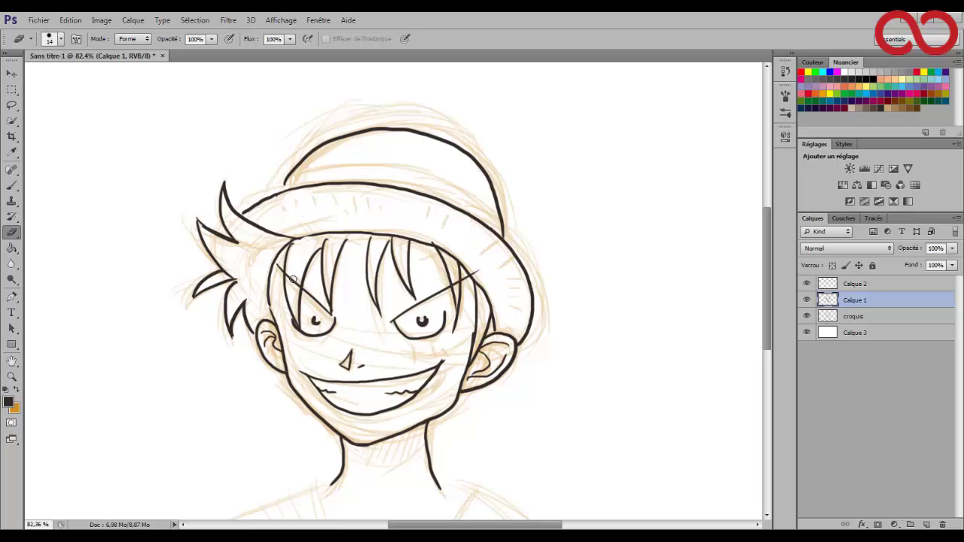
drag(291, 276, 296, 289)
key(b)
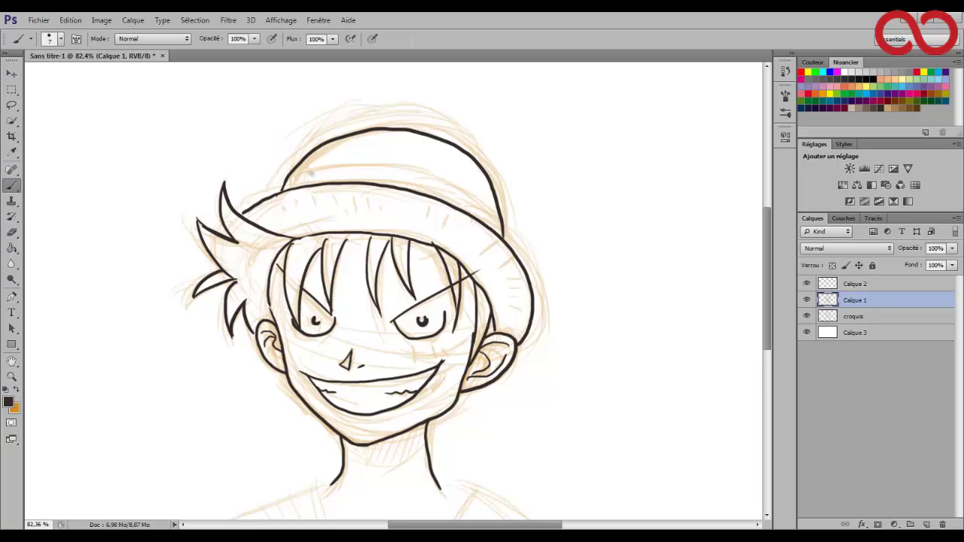
- Trace the hat band across the crown and add short straw ticks along the brim
key(ctrl+z)
mouse_move(289, 173)
mouse_down()
mouse_move(405, 171)
mouse_move(487, 206)
mouse_up()
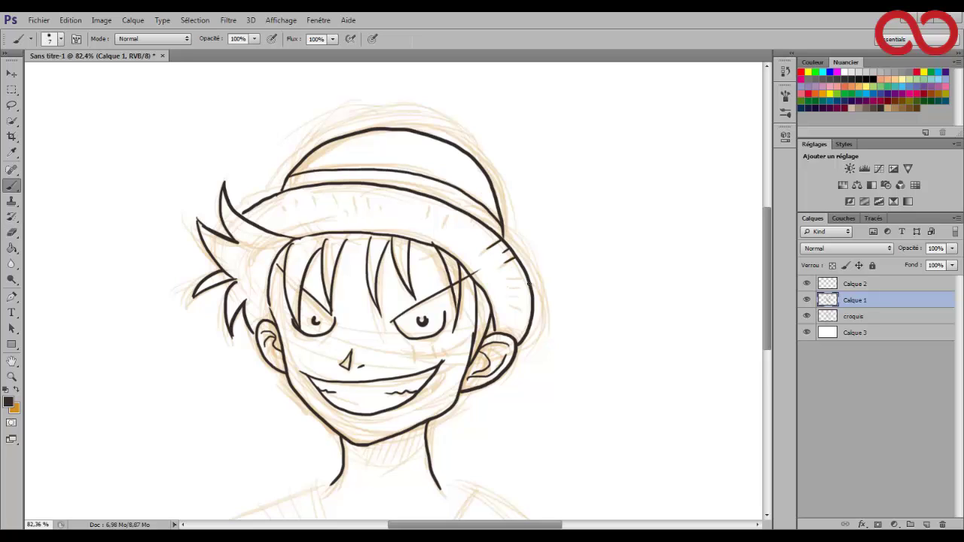
drag(528, 284, 508, 287)
drag(529, 300, 515, 300)
drag(527, 308, 513, 308)
drag(517, 317, 509, 317)
drag(392, 211, 395, 195)
drag(373, 206, 374, 195)
drag(365, 208, 365, 200)
drag(359, 205, 356, 199)
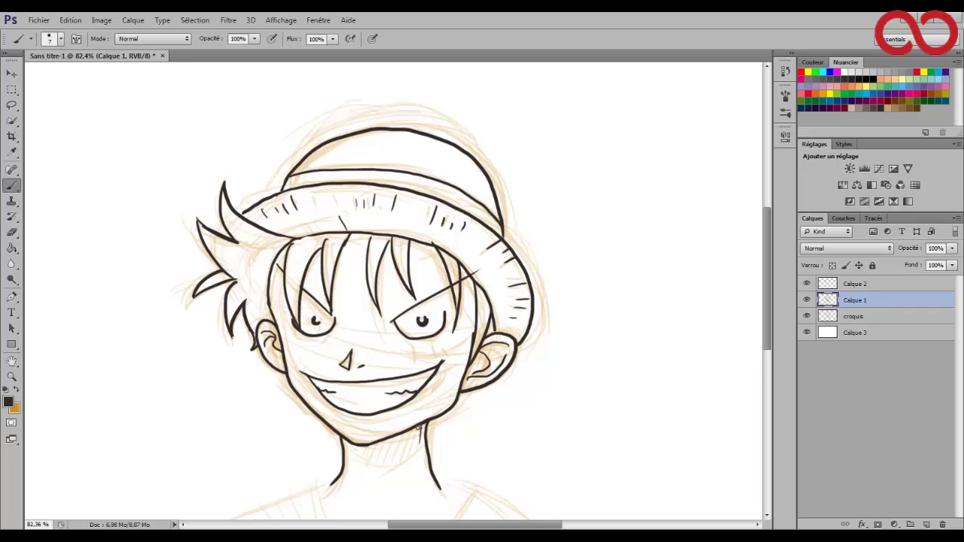
- Hatch the shadow under the chin on the neck and hide the croquis layer
drag(388, 442, 386, 449)
drag(383, 442, 382, 449)
drag(378, 443, 376, 449)
mouse_move(362, 456)
mouse_down()
mouse_move(423, 448)
mouse_move(399, 451)
mouse_up()
key(ctrl+z)
drag(349, 443, 364, 452)
click(807, 316)
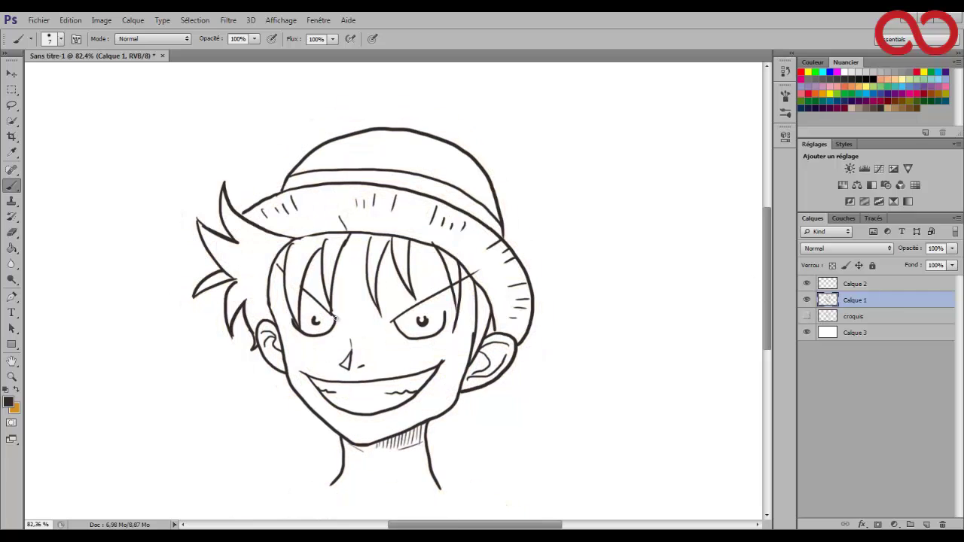
- Activate Calque 2 beneath the Calque 1 line art and set the orange foreground colour to light orange fcc277
click(16, 390)
click(8, 403)
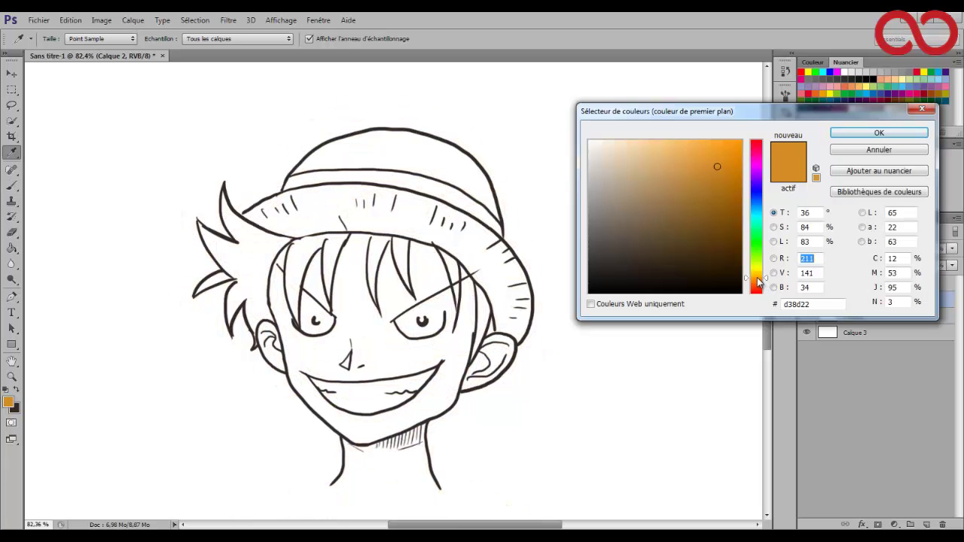
drag(757, 277, 758, 278)
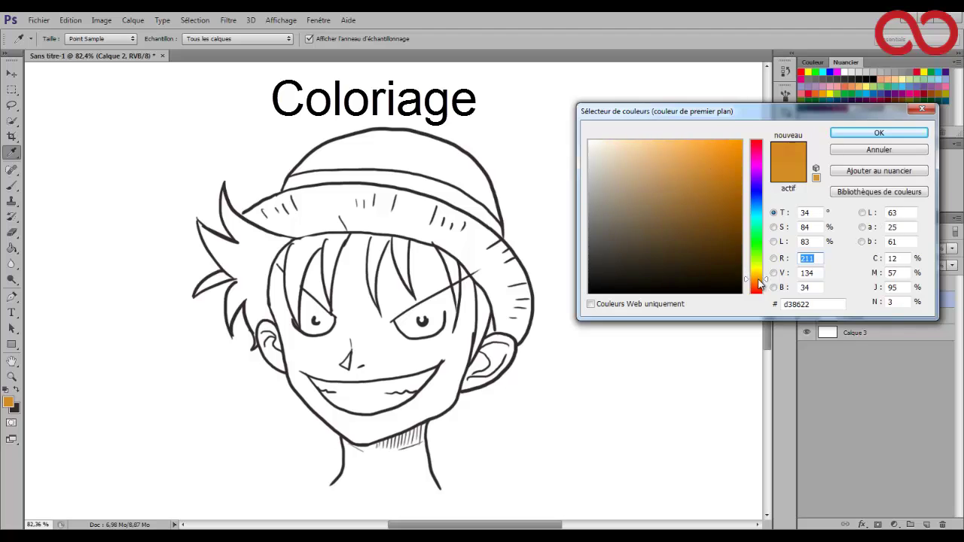
click(671, 143)
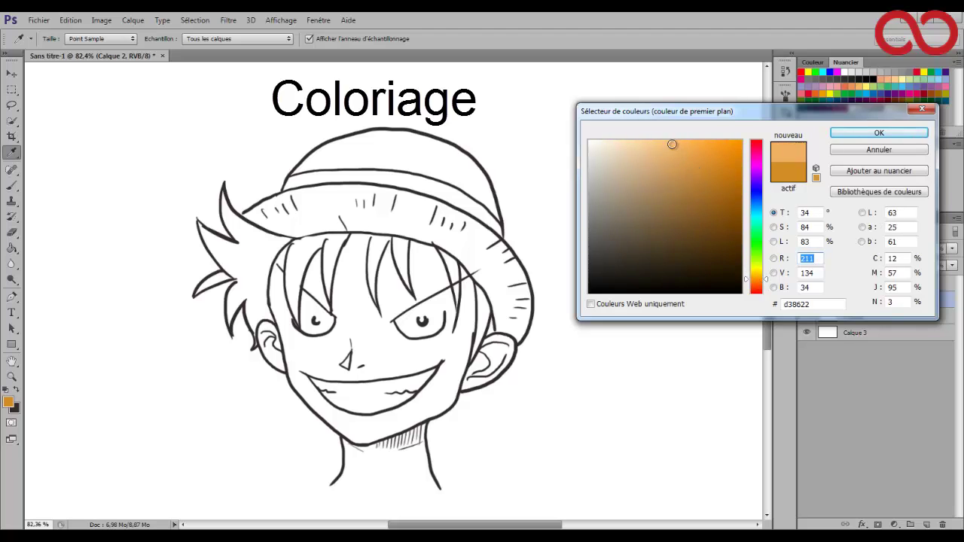
click(879, 133)
key(b)
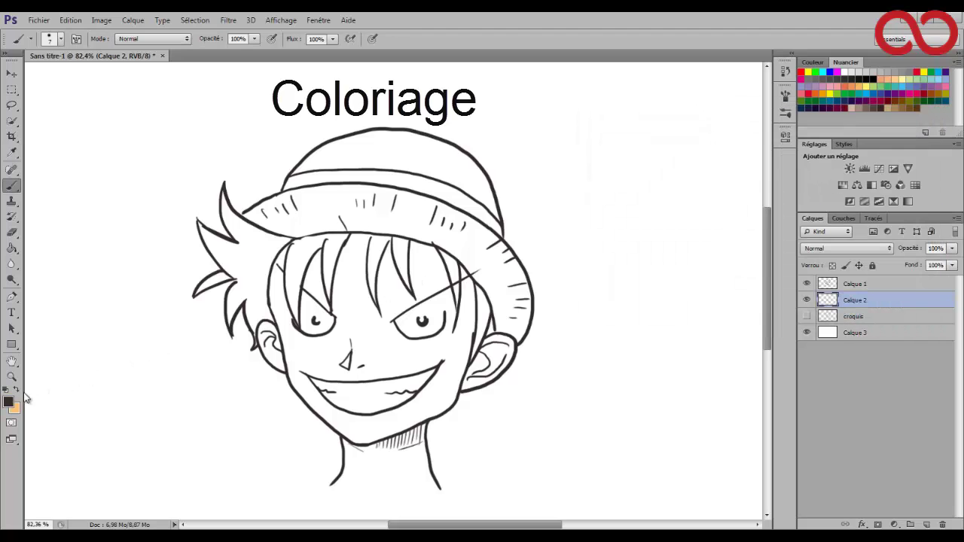
- Replace the near-black foreground colour with the pale skin tone ffd298
click(10, 402)
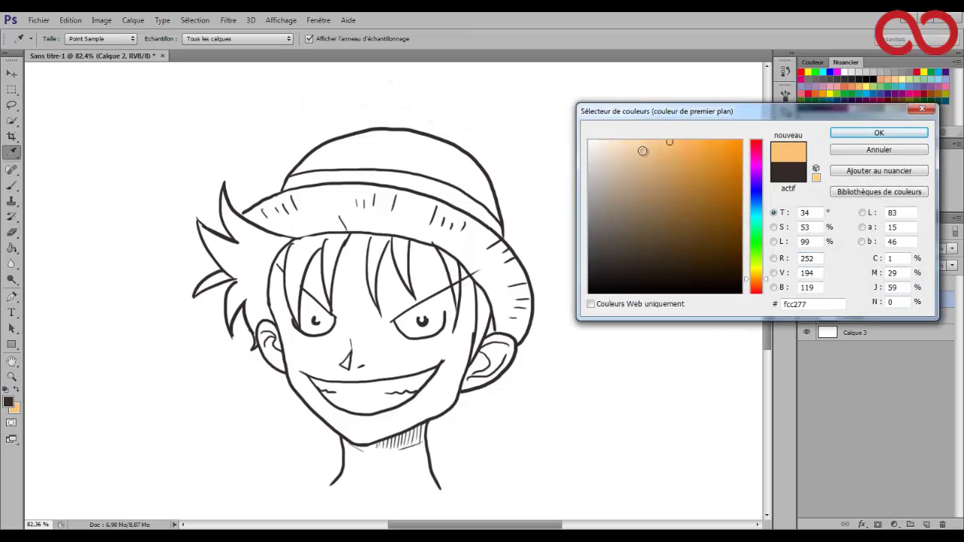
drag(656, 144, 651, 140)
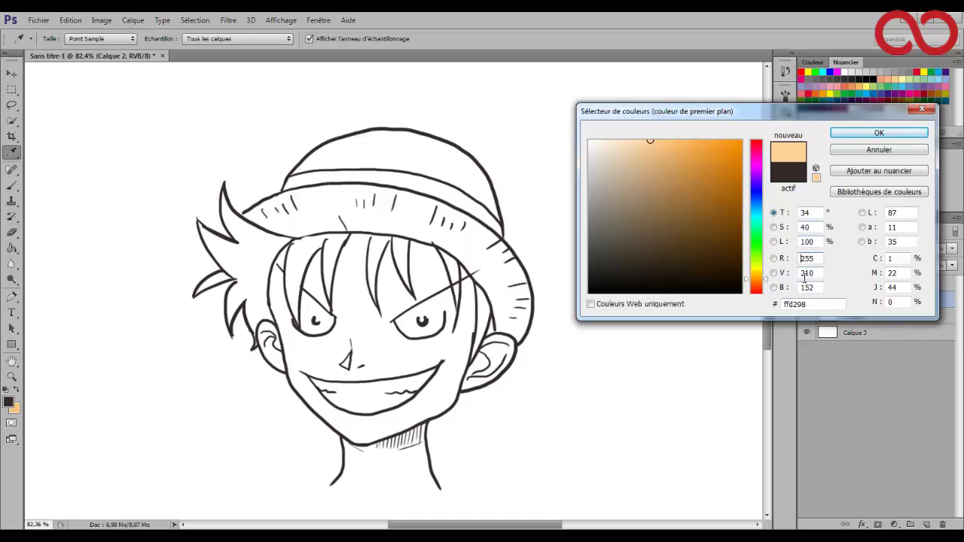
click(807, 228)
click(868, 136)
key(b)
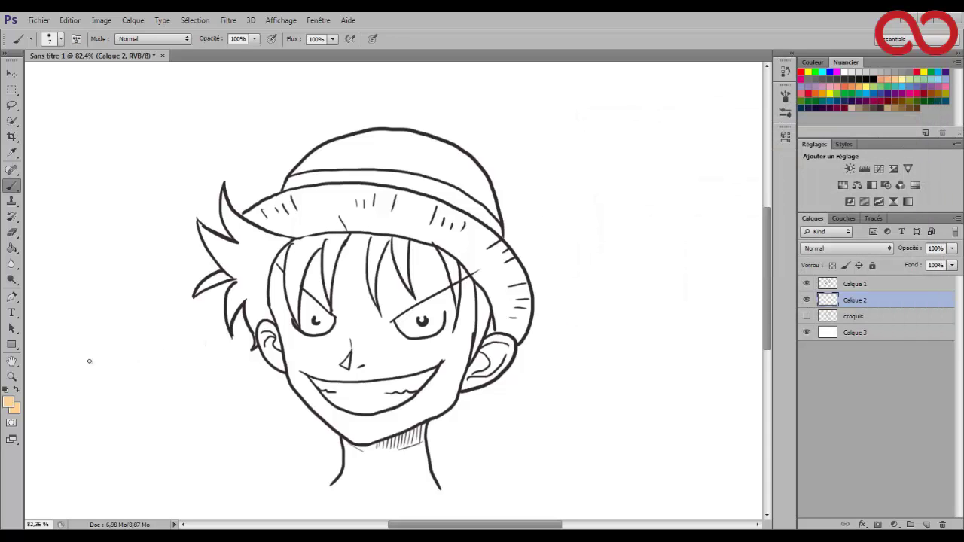
- Darken the light orange swatch to edb670 as the shadow tone, keeping the pale skin tone as foreground for the Brush
key(i)
click(9, 403)
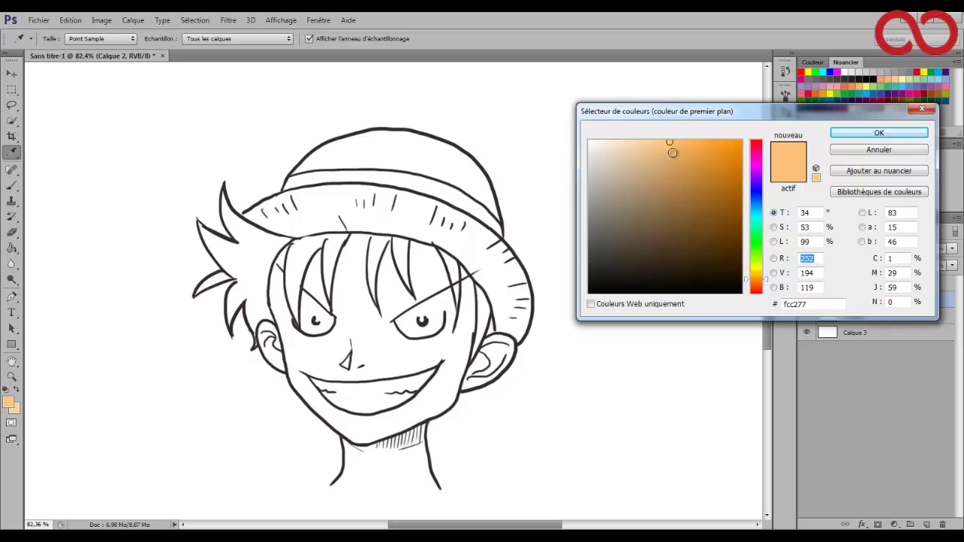
drag(672, 144, 669, 150)
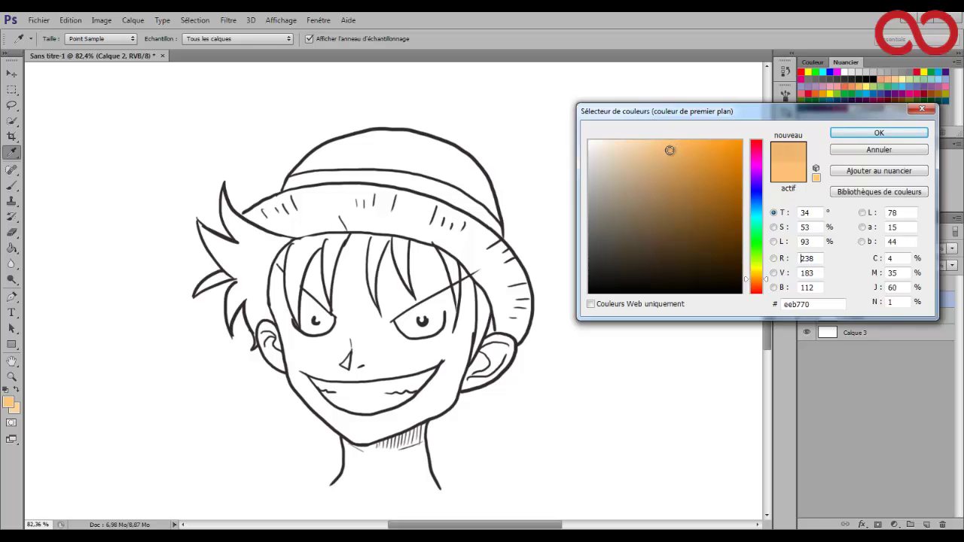
click(838, 134)
key(b)
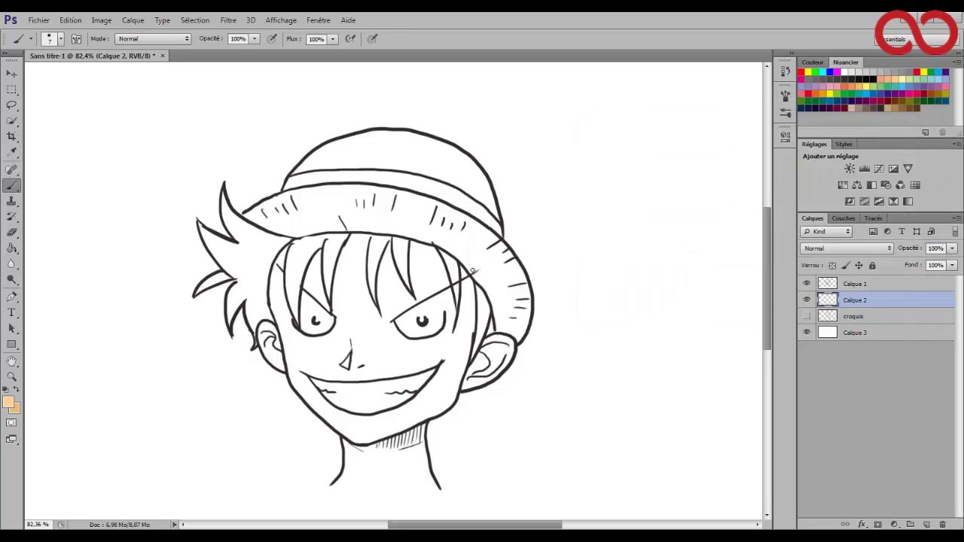
right_click(408, 282)
click(478, 306)
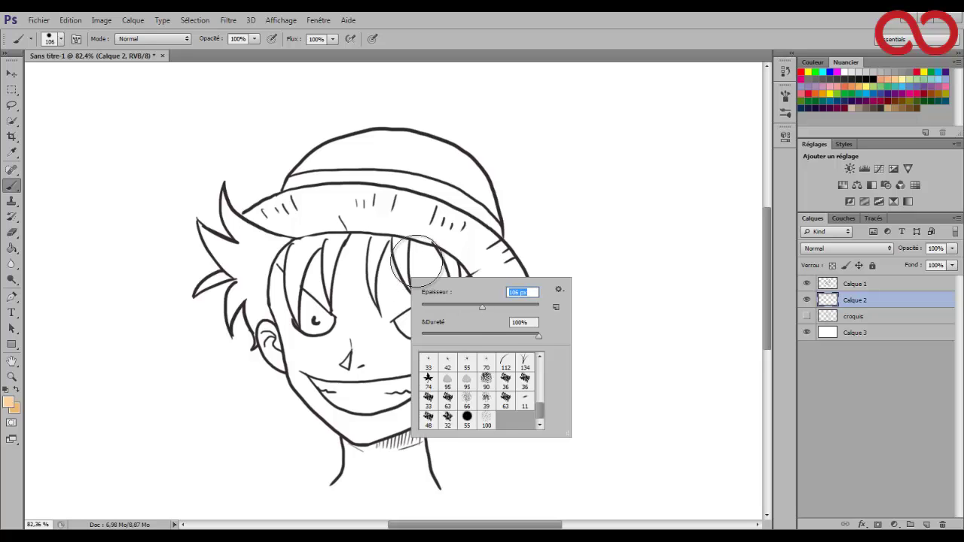
drag(414, 260, 418, 296)
key(e)
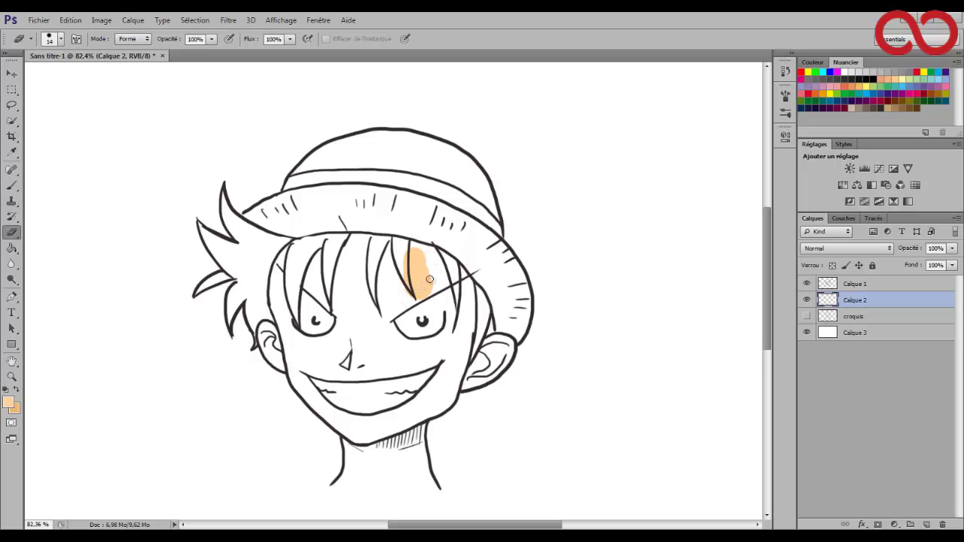
key(ctrl+alt+z)
- Seal the gaps around the fringe with a 21 px brush in the skin tone and fill the face with the same colour
key(b)
right_click(467, 255)
click(494, 283)
mouse_move(413, 246)
mouse_down()
mouse_move(413, 261)
mouse_move(388, 247)
mouse_up()
key(z)
key(b)
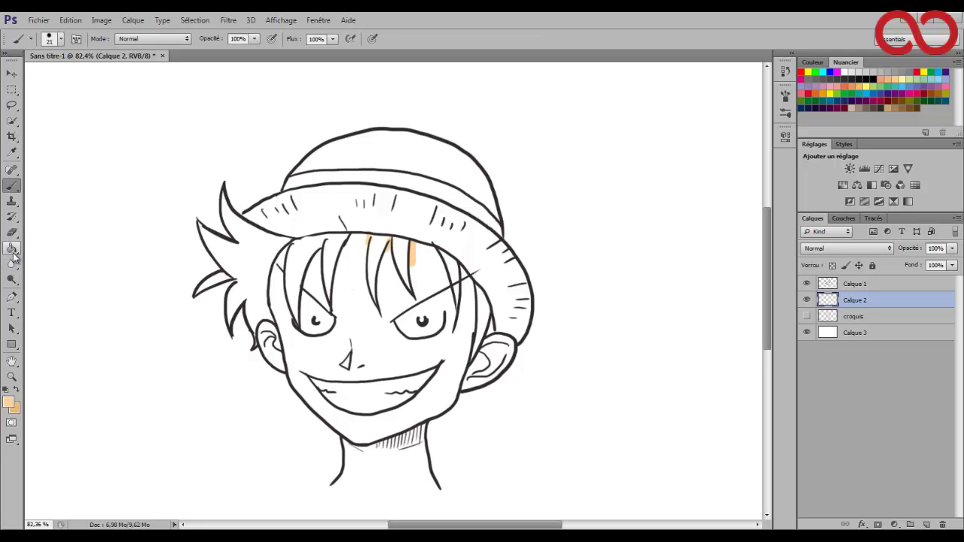
drag(465, 271, 462, 375)
key(g)
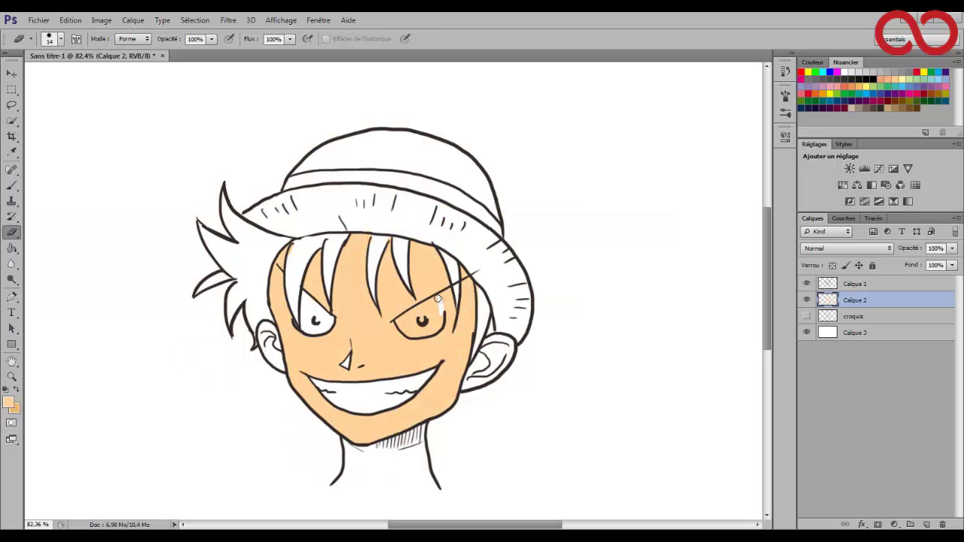
- Select the white of the right-hand eye with the Magic Wand sampling all layers, and delete the skin colour from it
click(12, 120)
click(75, 131)
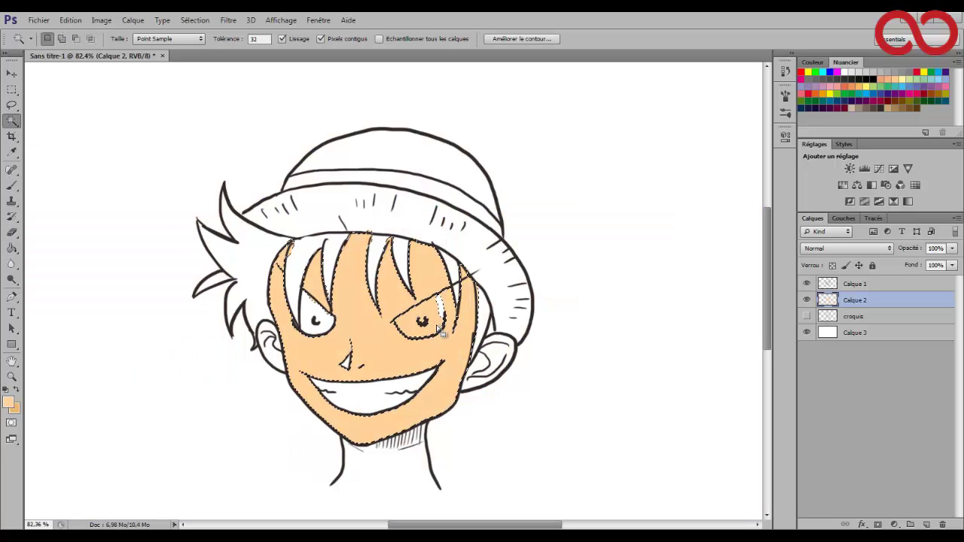
click(433, 311)
key(Delete)
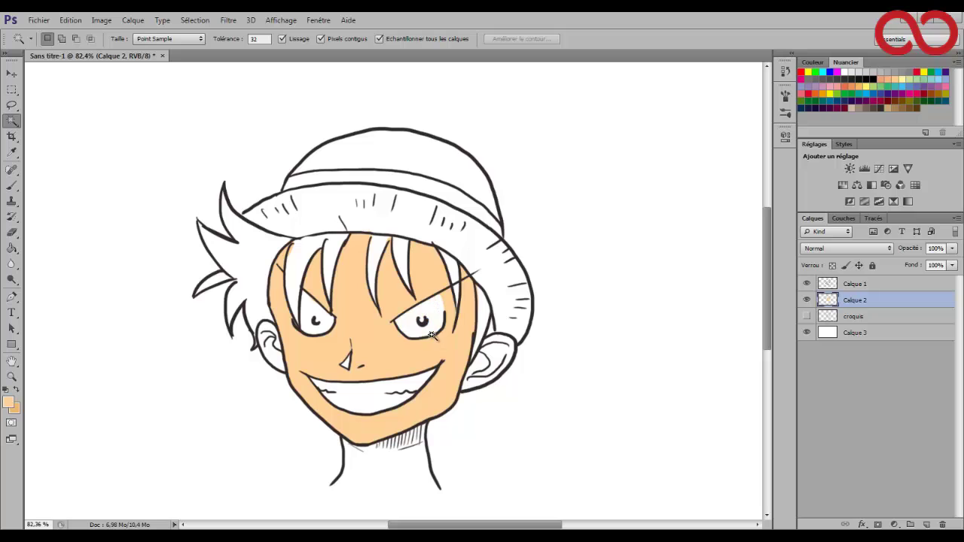
- Fill the ears with the skin tone and paint the neck with an 80 px brush
key(g)
click(493, 363)
key(b)
right_click(419, 464)
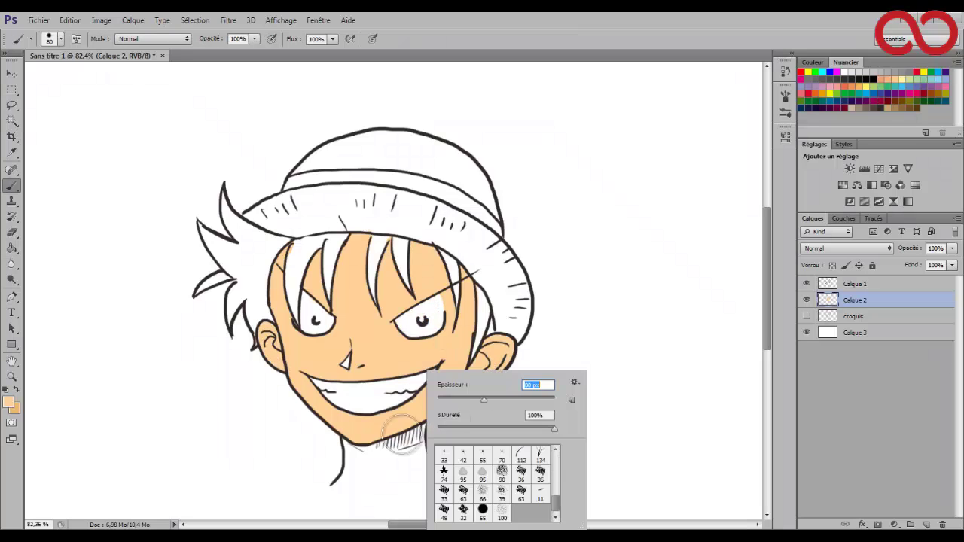
mouse_move(368, 462)
mouse_down()
mouse_move(377, 482)
mouse_move(397, 472)
mouse_up()
mouse_move(433, 501)
mouse_down()
mouse_move(433, 473)
mouse_move(396, 458)
mouse_up()
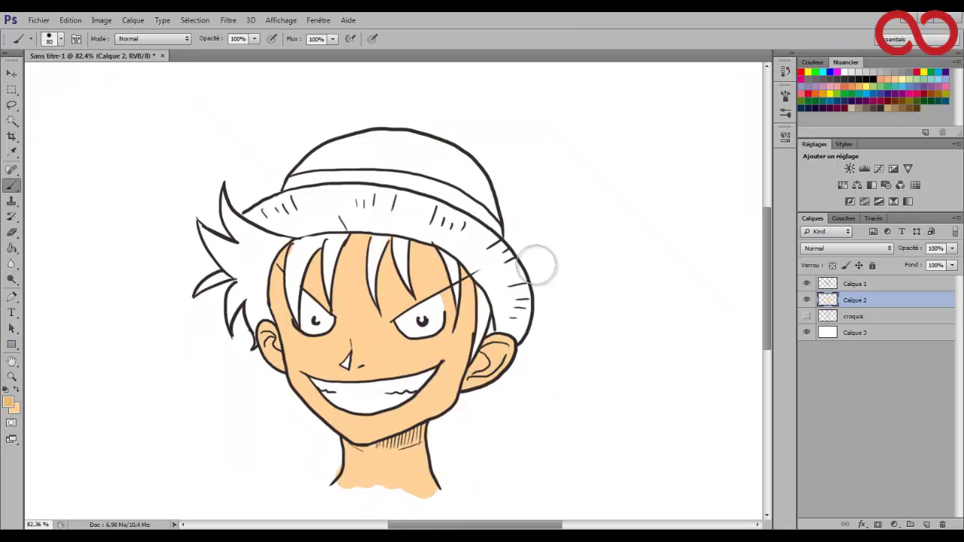
- Load the painted skin of Calque 2 as a selection and undo the trial shading strokes on the forehead
ctrl+click(828, 305)
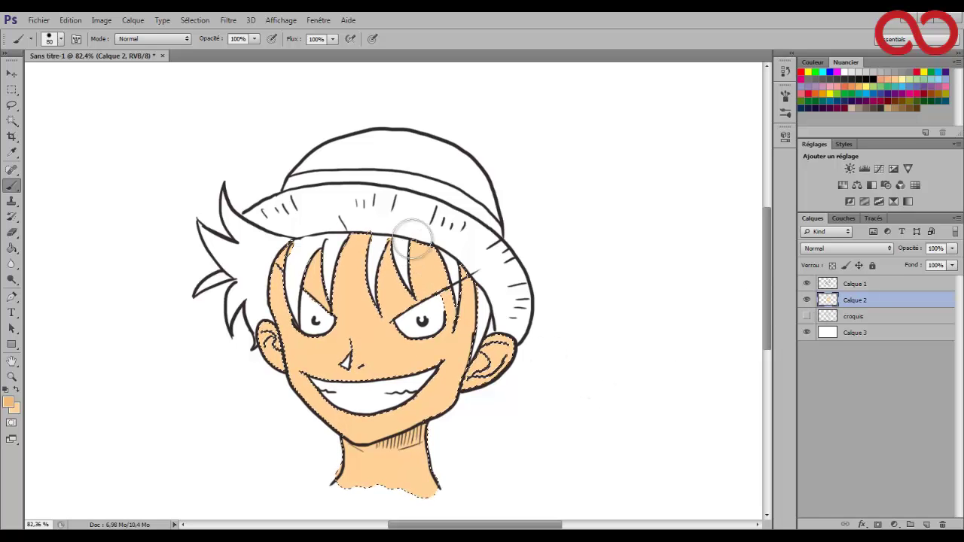
drag(415, 299, 408, 247)
key(ctrl+alt+z)
key(ctrl+alt+z)
- Change the foreground colour to a softer, less saturated tan for the skin shadows
click(8, 403)
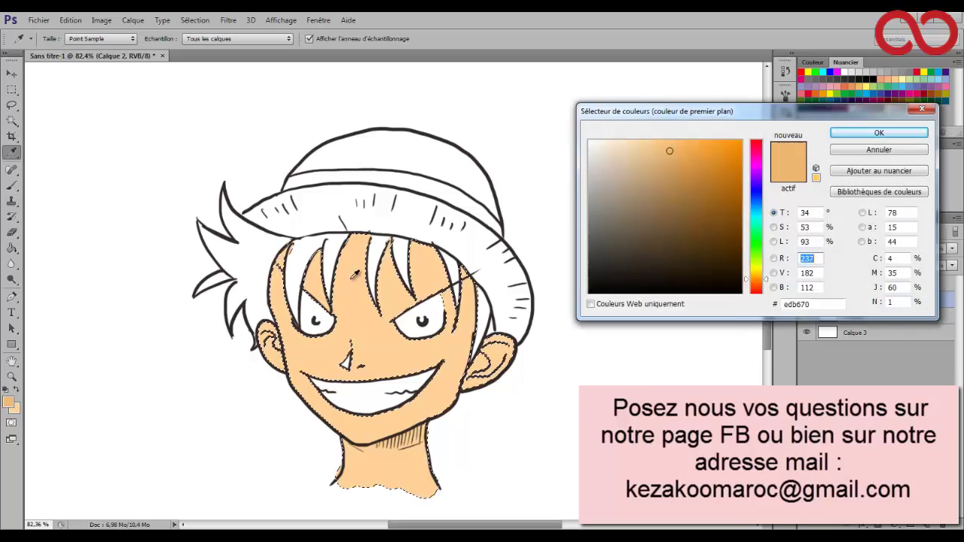
click(652, 155)
click(878, 133)
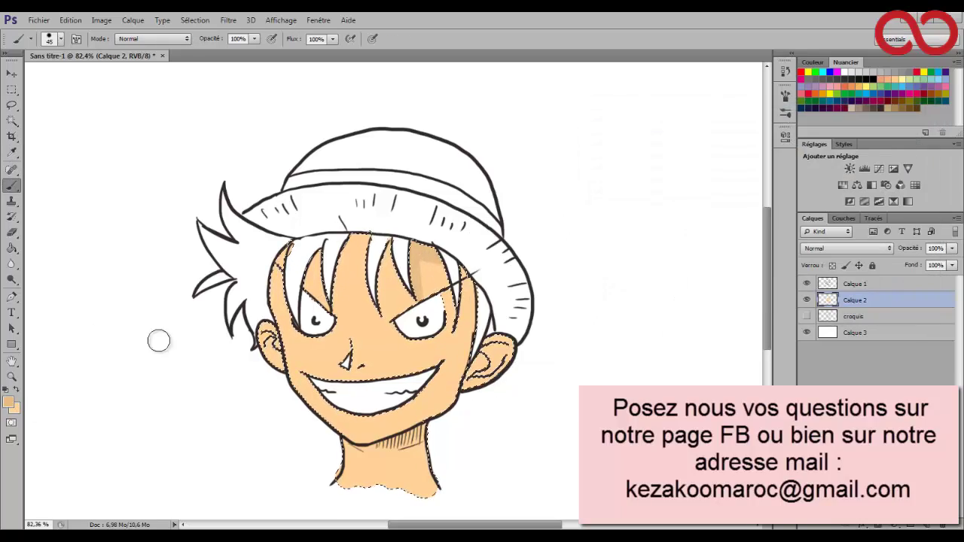
- Darken the foreground tan and paint shadows along the forehead, the right-hand side of the face and under the chin
key(i)
click(8, 402)
click(838, 136)
mouse_move(415, 292)
mouse_down()
mouse_move(436, 255)
mouse_move(467, 330)
mouse_move(411, 431)
mouse_move(309, 449)
mouse_up()
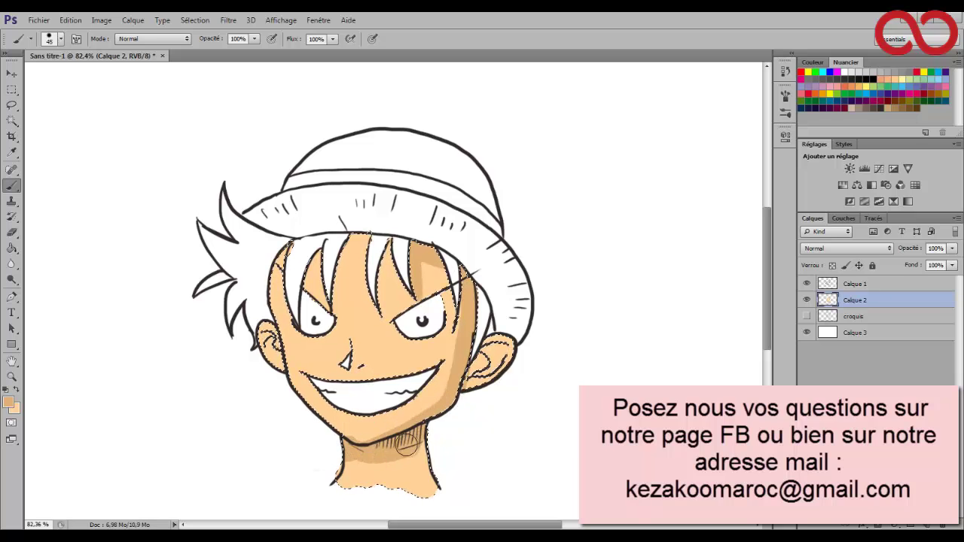
- Shade beneath both eyes with the darker tan, then deselect and paint the shadow inside the nose
drag(291, 335, 333, 335)
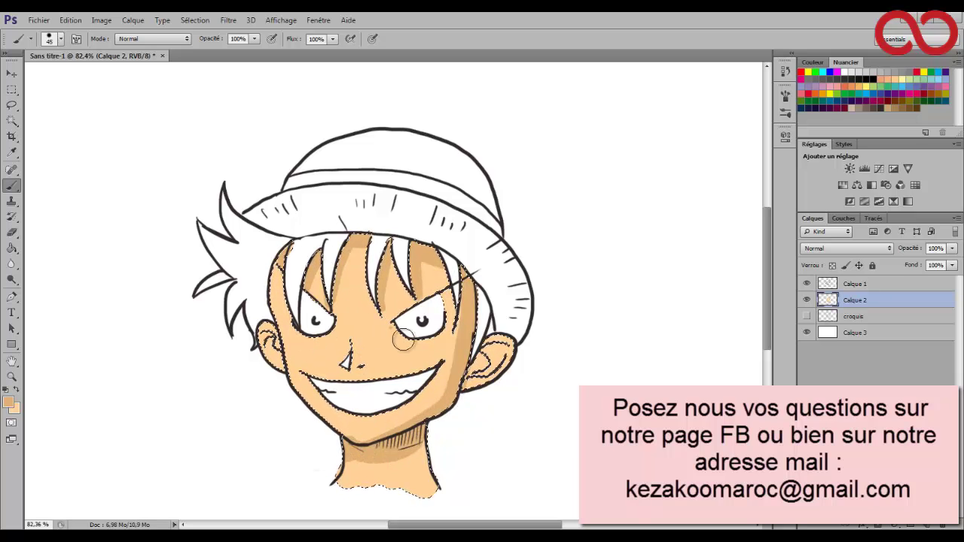
drag(402, 339, 446, 334)
key(ctrl+d)
drag(348, 357, 345, 368)
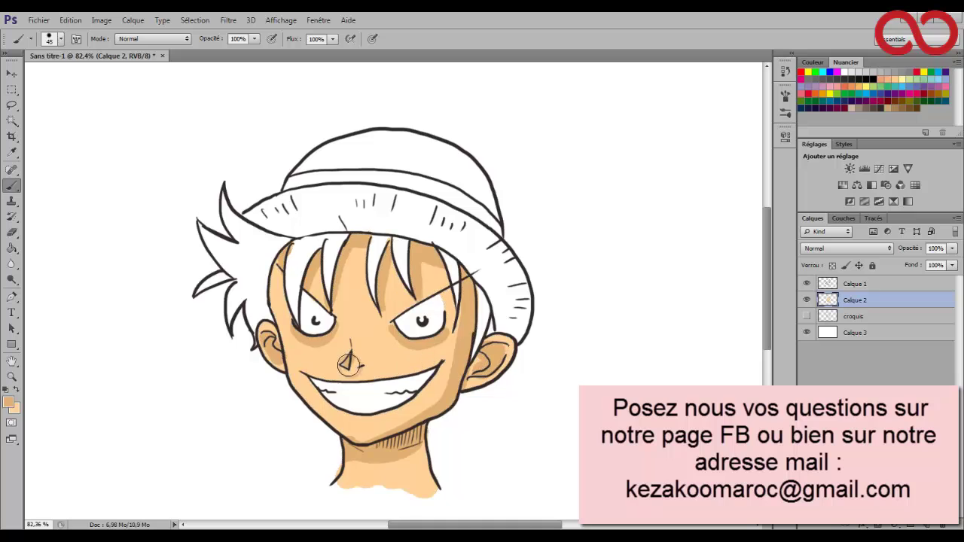
- Choose a near-black foreground swatch for the hair
key(z)
drag(432, 315, 441, 316)
click(852, 79)
key(g)
click(286, 260)
click(326, 257)
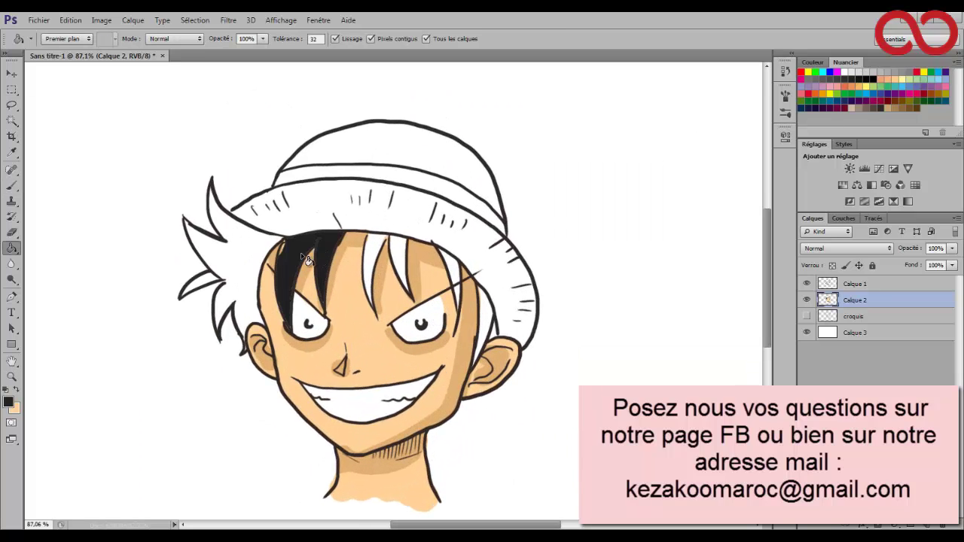
click(371, 260)
click(400, 256)
click(451, 262)
key(ctrl+alt+z)
key(ctrl+alt+z)
key(ctrl+alt+z)
key(ctrl+alt+z)
key(ctrl+alt+z)
key(ctrl+alt+z)
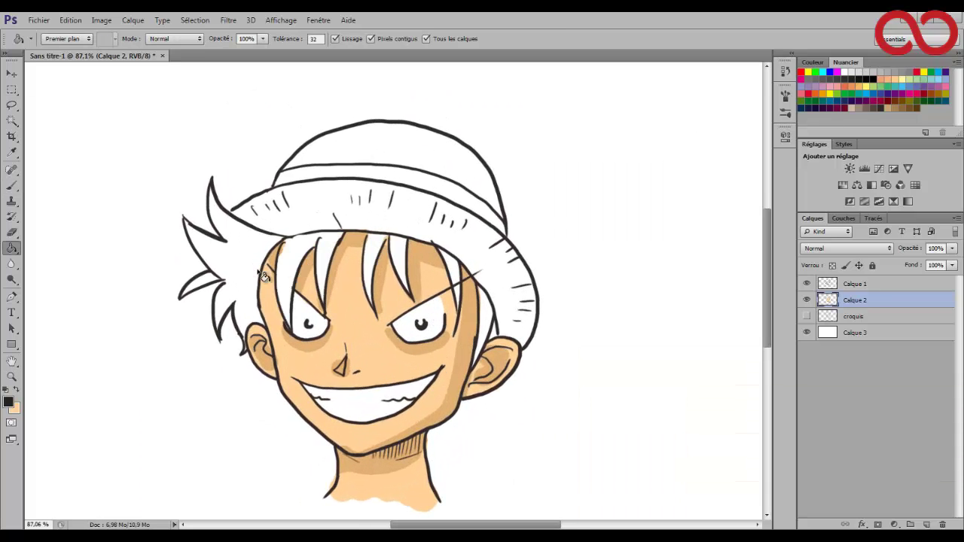
- Select all the white hair areas, including the fringe strands and the lock beside the right-hand ear, with the Magic Wand
key(w)
click(287, 260)
shift+click(326, 252)
shift+click(372, 247)
shift+click(398, 251)
shift+click(451, 264)
shift+click(247, 260)
shift+click(486, 320)
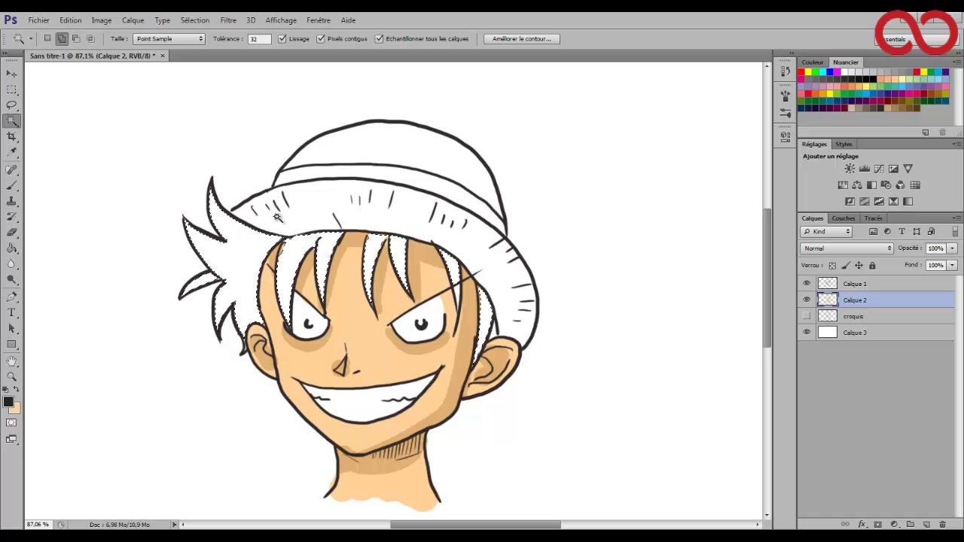
- Expand the hair selection, fill it with near-black, and deselect
click(196, 20)
mouse_move(217, 158)
click(136, 177)
click(537, 191)
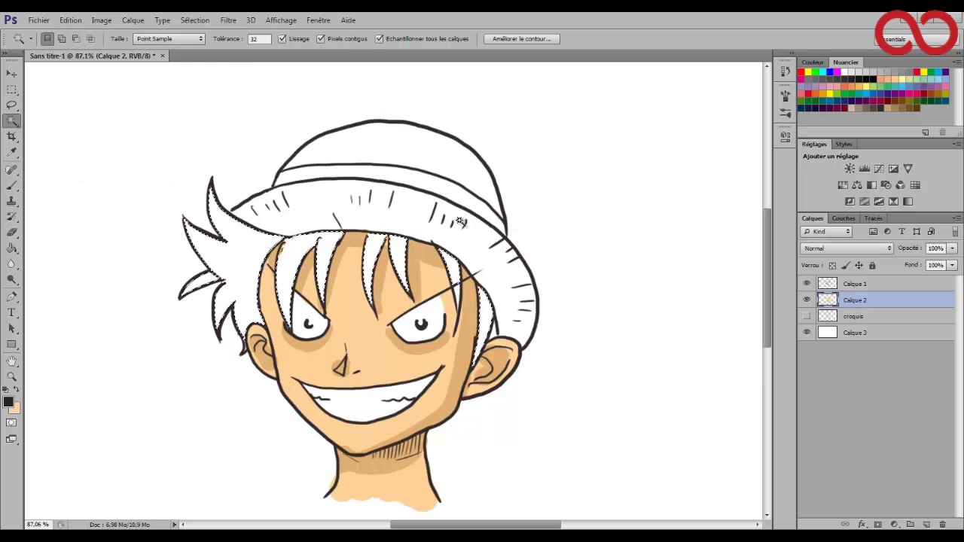
key(x)
key(ctrl+BackSpace)
key(ctrl+d)
- Reduce the brush to 16 px and paint the unfilled gap in the hair strand over the right-hand eye near-black
key(z)
mouse_move(342, 258)
mouse_down()
mouse_move(422, 260)
mouse_move(392, 276)
mouse_up()
key(b)
right_click(466, 229)
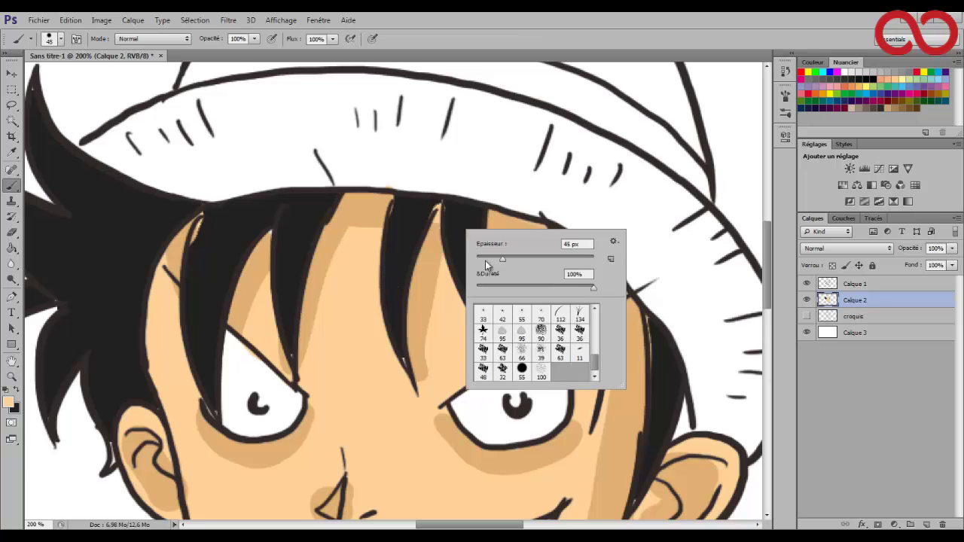
drag(487, 264, 480, 264)
click(446, 224)
key(x)
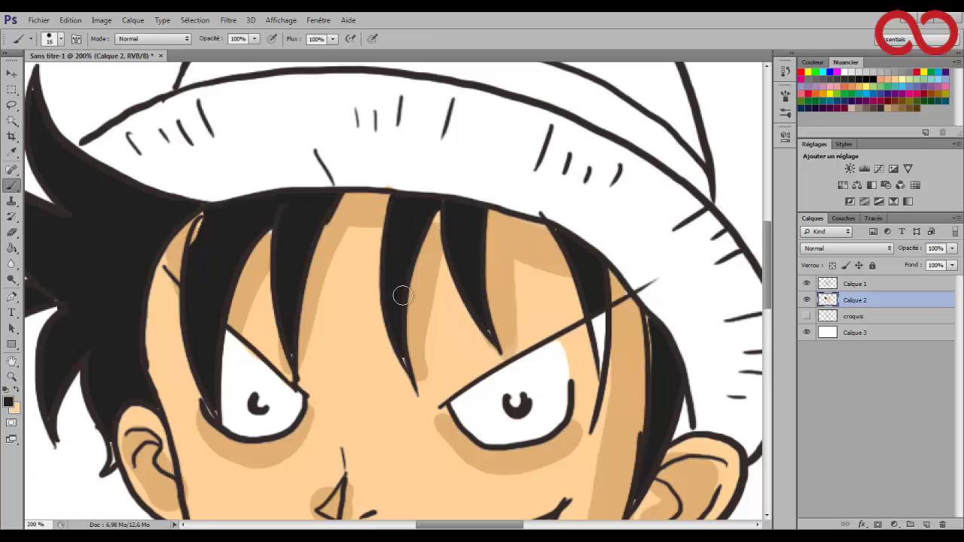
mouse_move(599, 301)
mouse_down()
mouse_move(596, 355)
mouse_move(598, 321)
mouse_up()
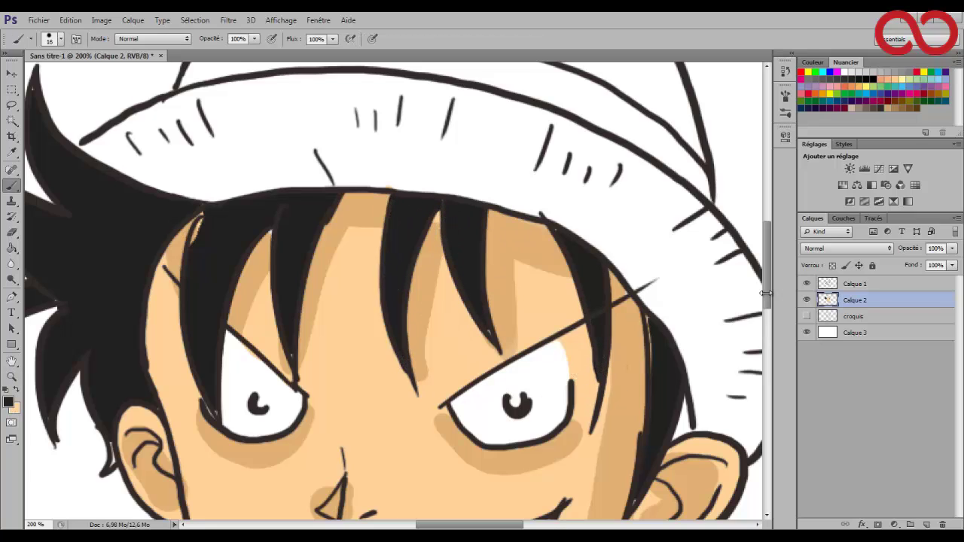
- Darken the outlines on Calque 1 with a Hue/Saturation adjustment
click(836, 284)
key(ctrl+u)
drag(448, 257, 410, 258)
click(597, 141)
- Paint over the remaining gaps along the edges of the hair with near-black on Calque 2
key(z)
mouse_move(531, 228)
mouse_down()
mouse_move(452, 249)
mouse_move(525, 229)
mouse_up()
click(855, 300)
key(b)
drag(232, 236, 238, 218)
mouse_move(635, 308)
mouse_down()
mouse_move(637, 360)
mouse_move(638, 312)
mouse_up()
key(z)
drag(587, 329, 537, 329)
key(b)
key(z)
mouse_move(278, 354)
mouse_down()
mouse_move(278, 369)
mouse_move(265, 354)
mouse_up()
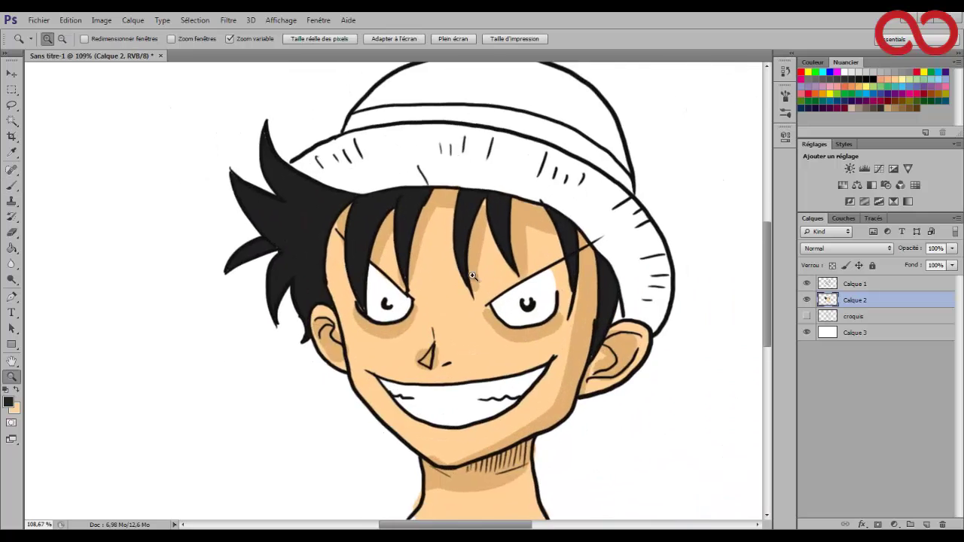
- Draw a curved scar with short stitch marks under the right-hand eye on Calque 1, using a 7 px brush
click(843, 284)
mouse_move(601, 315)
mouse_down()
mouse_move(682, 312)
mouse_move(539, 305)
mouse_up()
key(b)
right_click(562, 308)
drag(582, 344, 578, 344)
click(528, 331)
drag(492, 324, 575, 310)
drag(517, 324, 517, 343)
drag(537, 321, 538, 335)
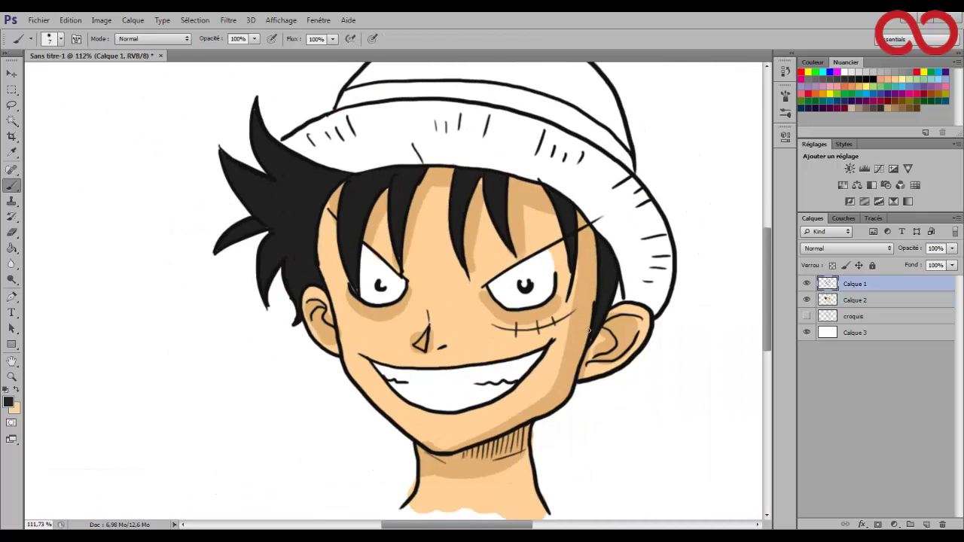
- On Calque 2, set the brush to 67 px and fill the hat's brim and crown with light orange
click(852, 300)
key(z)
drag(543, 222, 482, 224)
key(b)
right_click(613, 187)
click(663, 214)
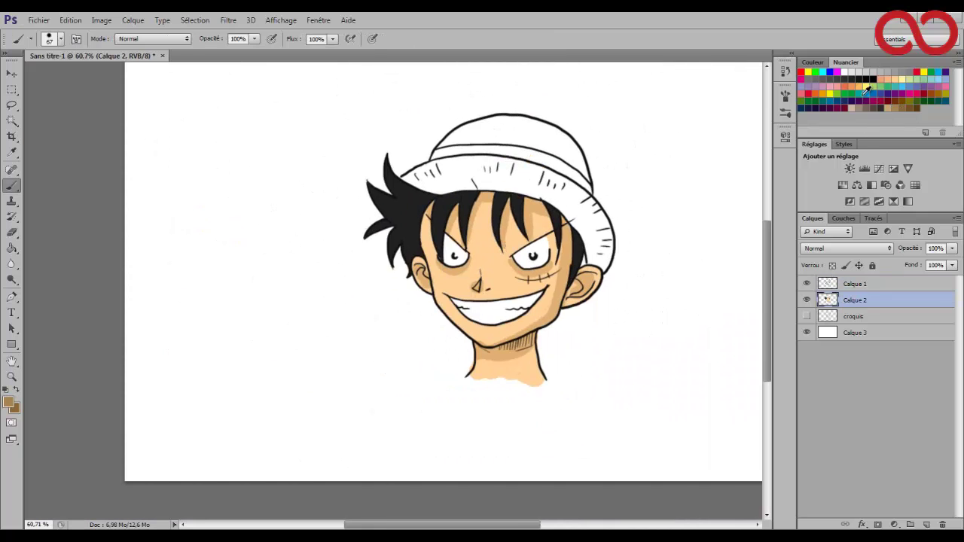
click(859, 87)
mouse_move(496, 180)
mouse_down()
mouse_move(508, 177)
mouse_move(476, 174)
mouse_move(533, 190)
mouse_move(580, 220)
mouse_move(599, 258)
mouse_up()
key(ctrl+z)
key(g)
click(518, 174)
click(505, 134)
- Shade the hat with a deeper orange, filling the right-hand part of the crown behind a painted shadow edge
click(862, 79)
key(b)
drag(538, 121, 532, 148)
key(g)
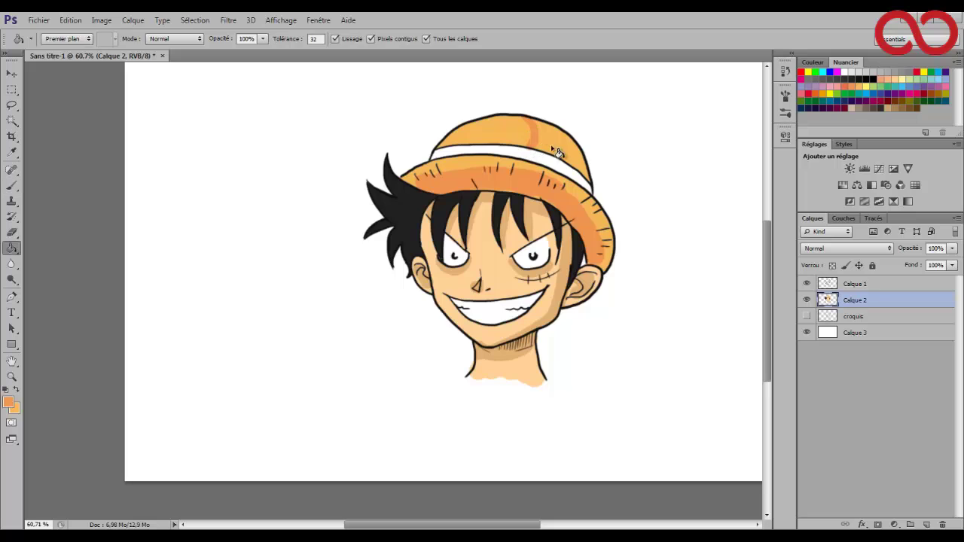
click(559, 149)
- Sample the near-black of the hair and touch up the lock beside the right-hand ear
key(z)
drag(572, 224, 616, 224)
key(i)
click(584, 273)
key(b)
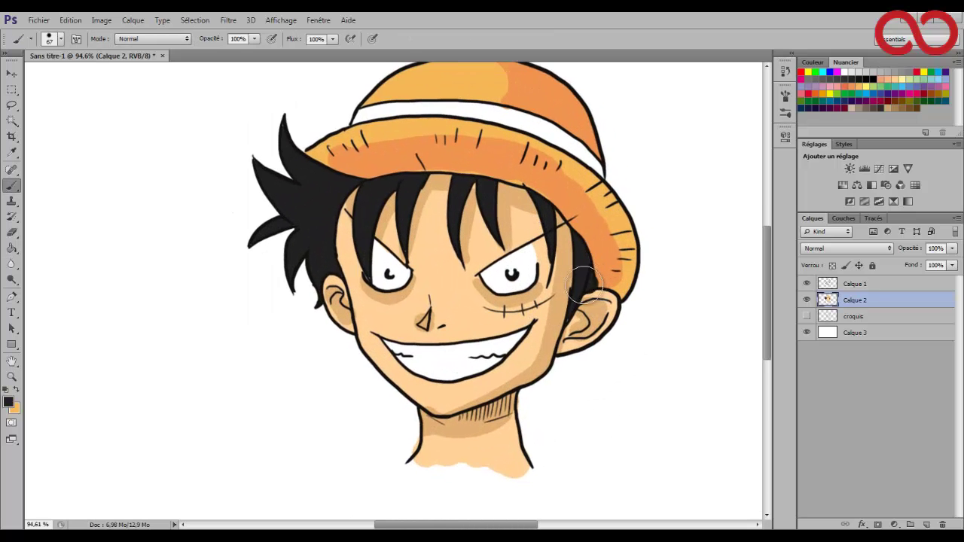
key(z)
drag(561, 297, 559, 305)
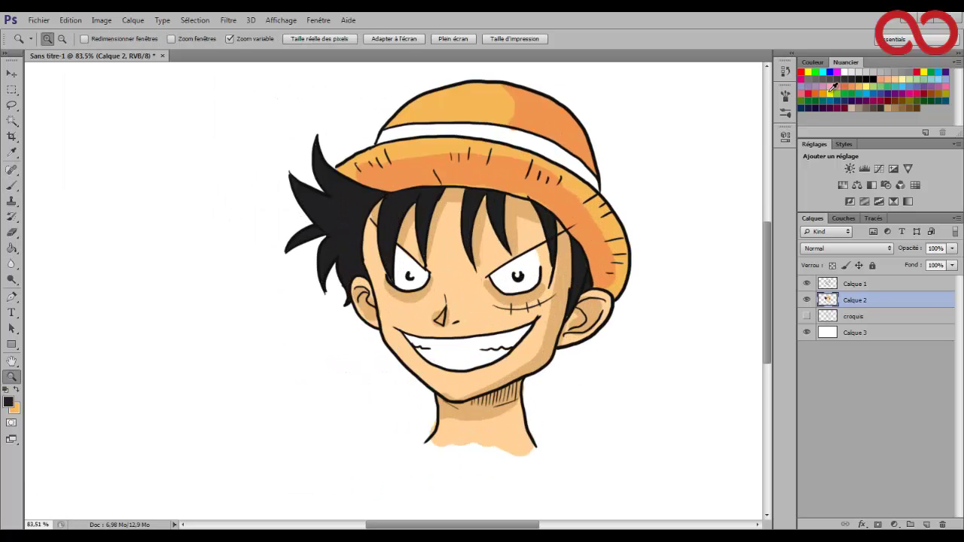
- Fill the hatband with dark orange and colour its right-hand part red
click(817, 94)
key(g)
click(524, 145)
key(x)
click(808, 94)
key(b)
mouse_move(513, 138)
mouse_down()
mouse_move(542, 150)
mouse_move(490, 167)
mouse_up()
key(g)
click(559, 156)
key(z)
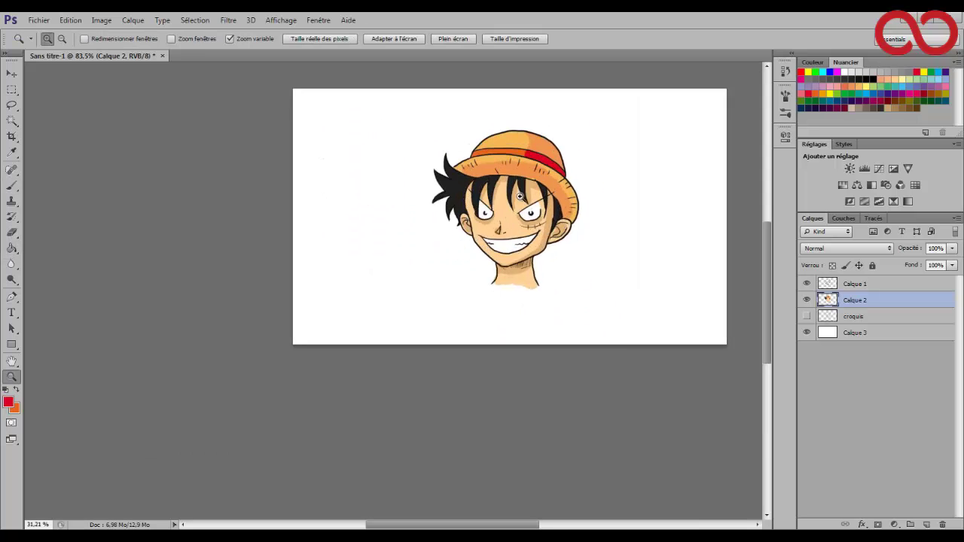
- Prepare a 12 px brush with black paint on Calque 1
key(ctrl+0)
click(855, 284)
click(874, 79)
key(b)
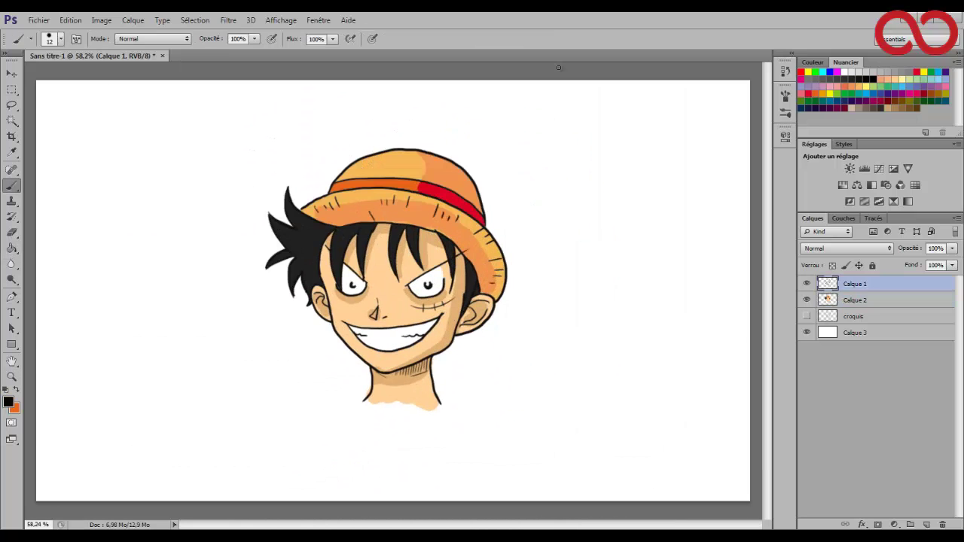